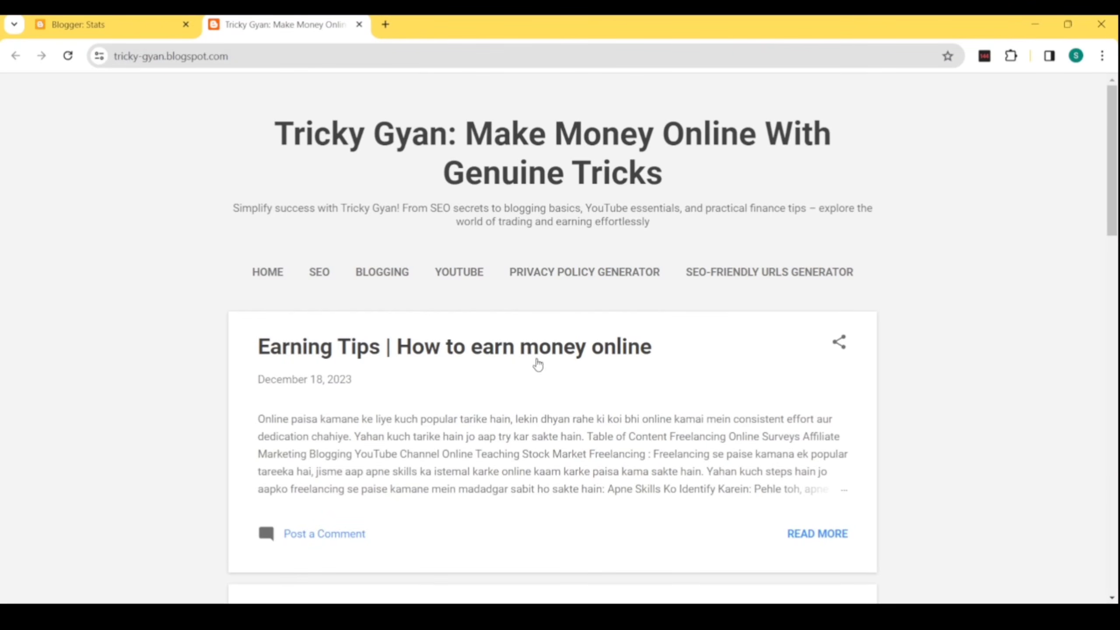
# Look through the post list on the Tricky Gyan home page and open the "Earning Tips | How to earn money online" post
pyautogui.scroll(-20, 852, 358)
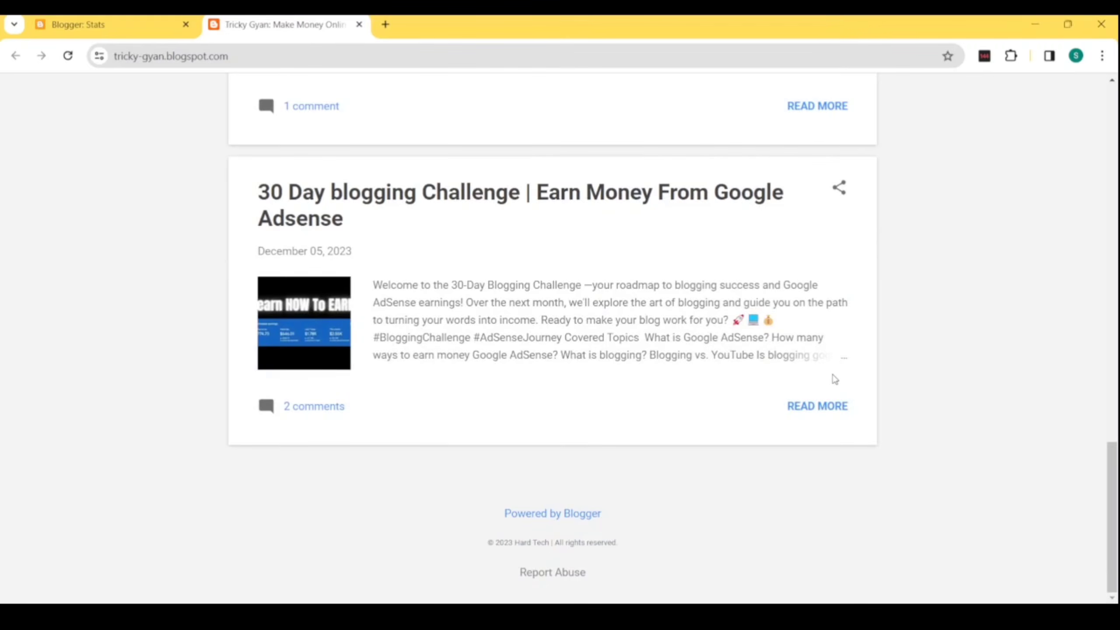
pyautogui.scroll(20, 834, 378)
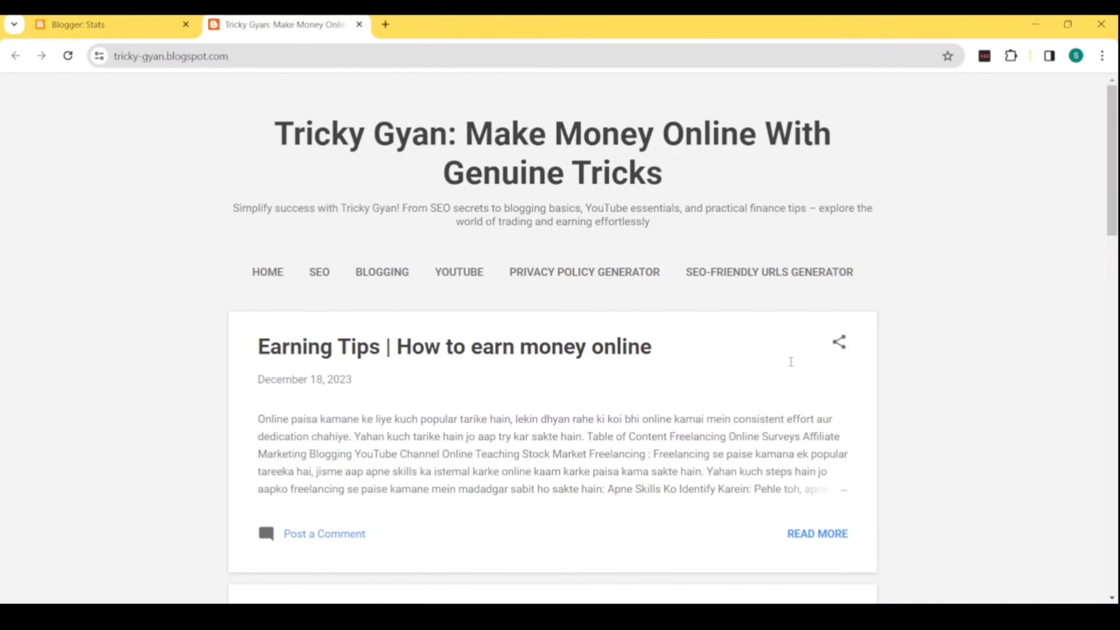
pyautogui.scroll(-8, 776, 380)
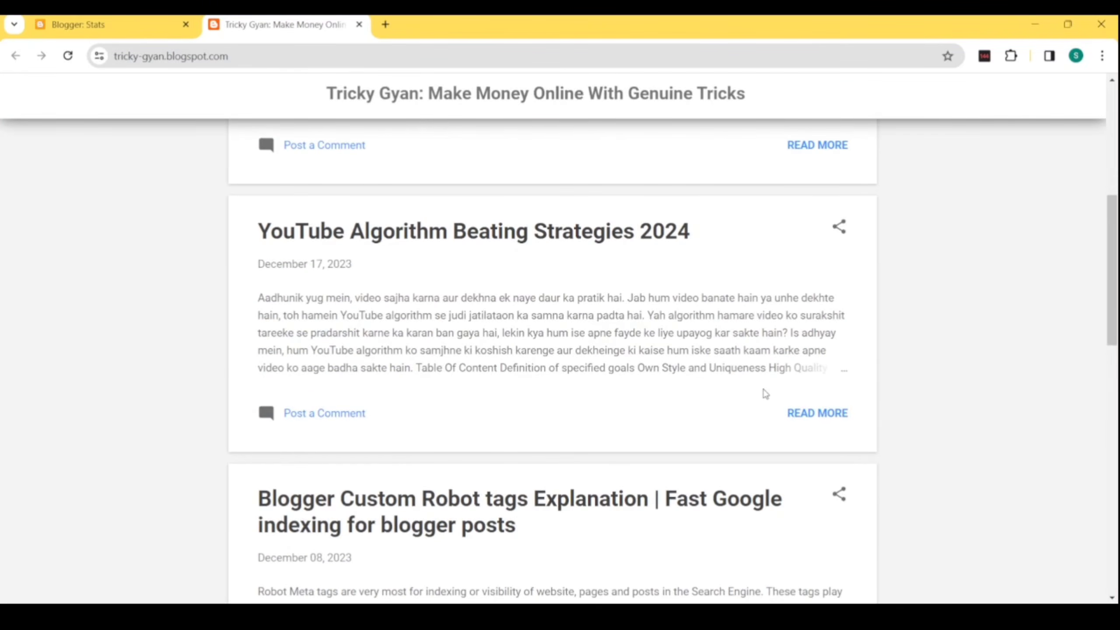
pyautogui.scroll(8, 766, 394)
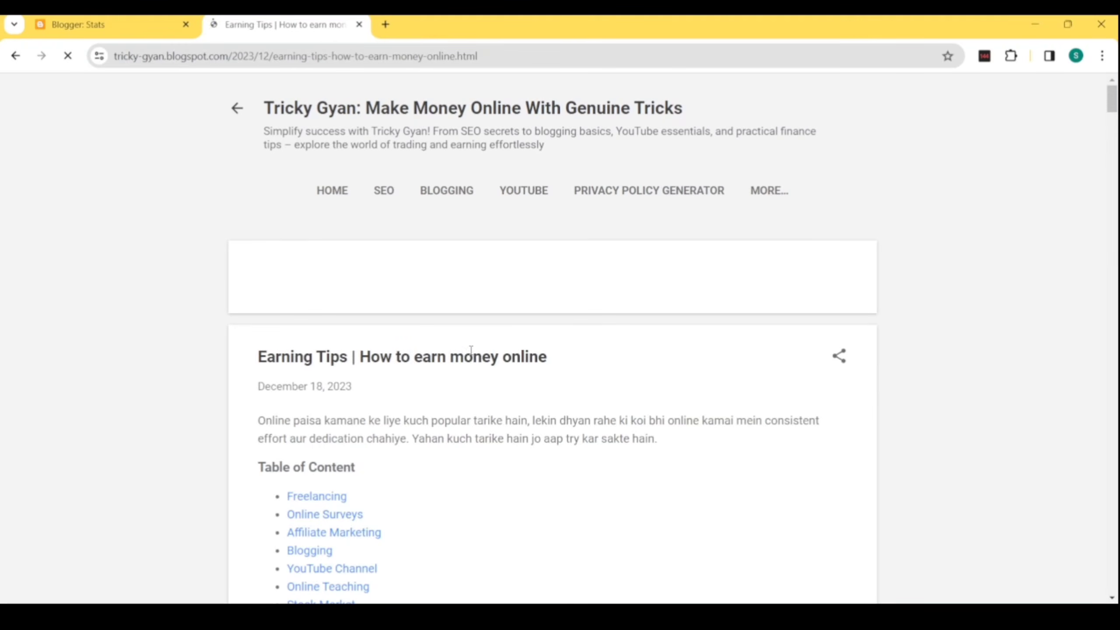
# Skim the whole Earning Tips post through its related posts, and return to the blog's home page
pyautogui.scroll(-4, 507, 362)
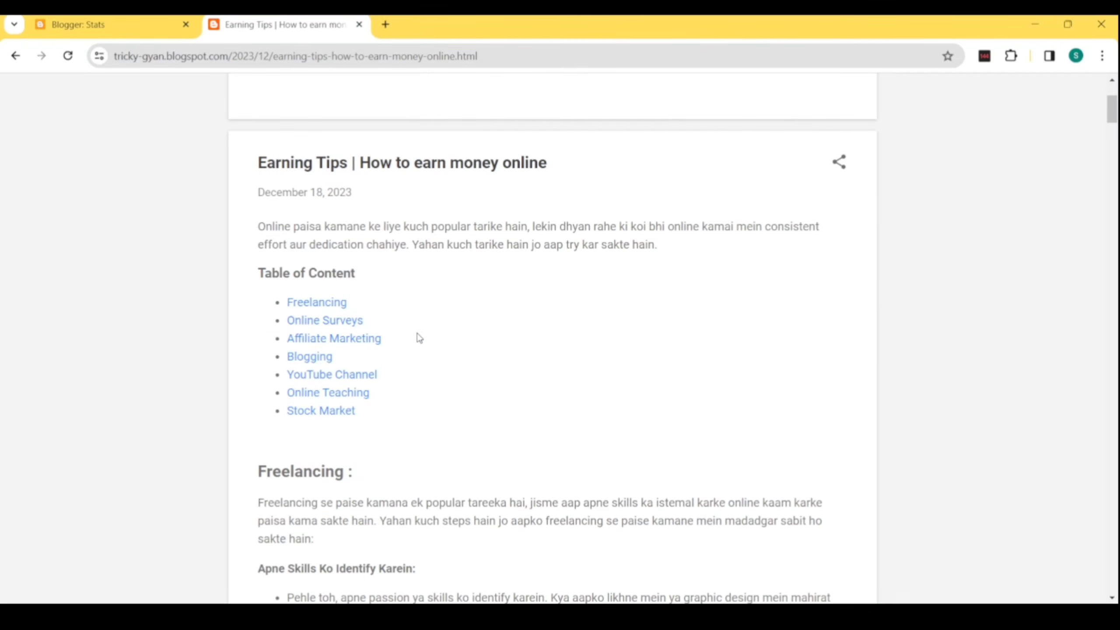
pyautogui.scroll(-15, 420, 338)
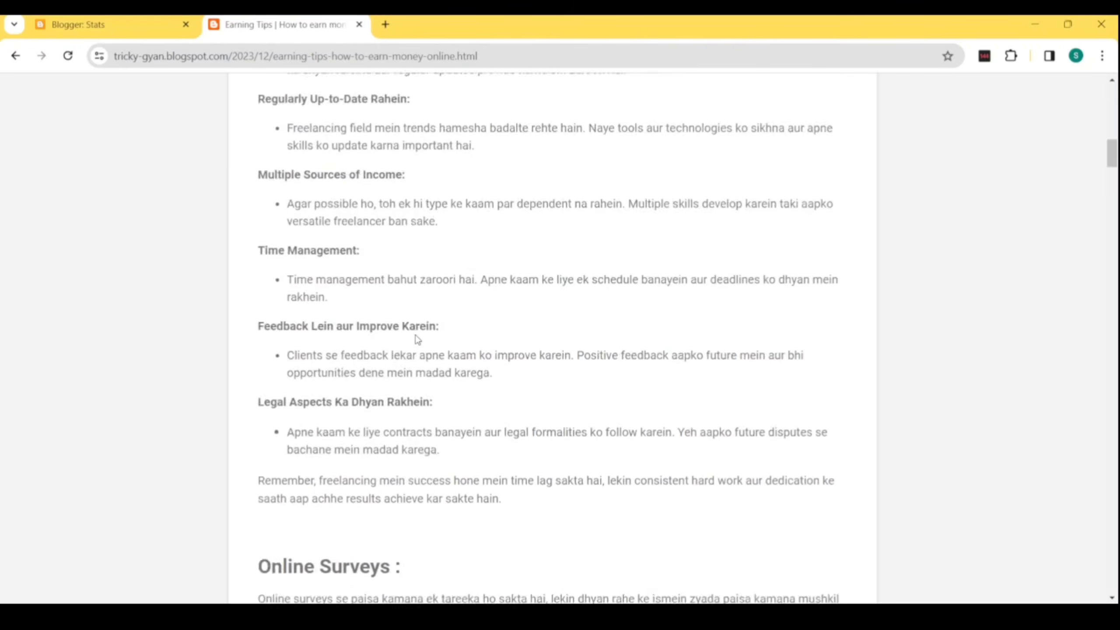
pyautogui.scroll(-17, 418, 339)
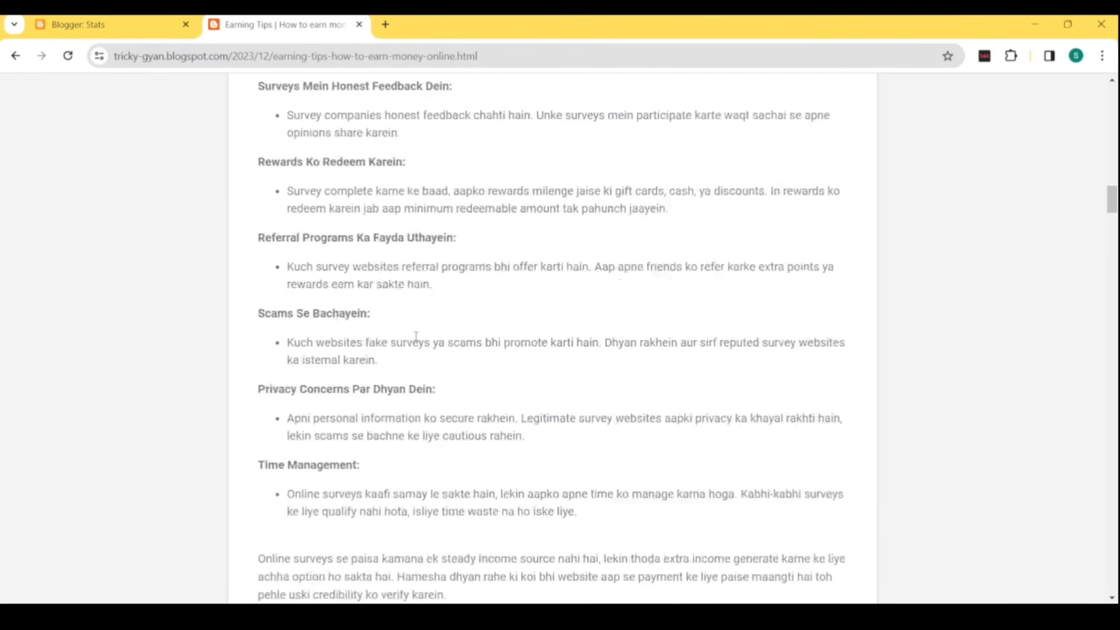
pyautogui.scroll(-18, 416, 338)
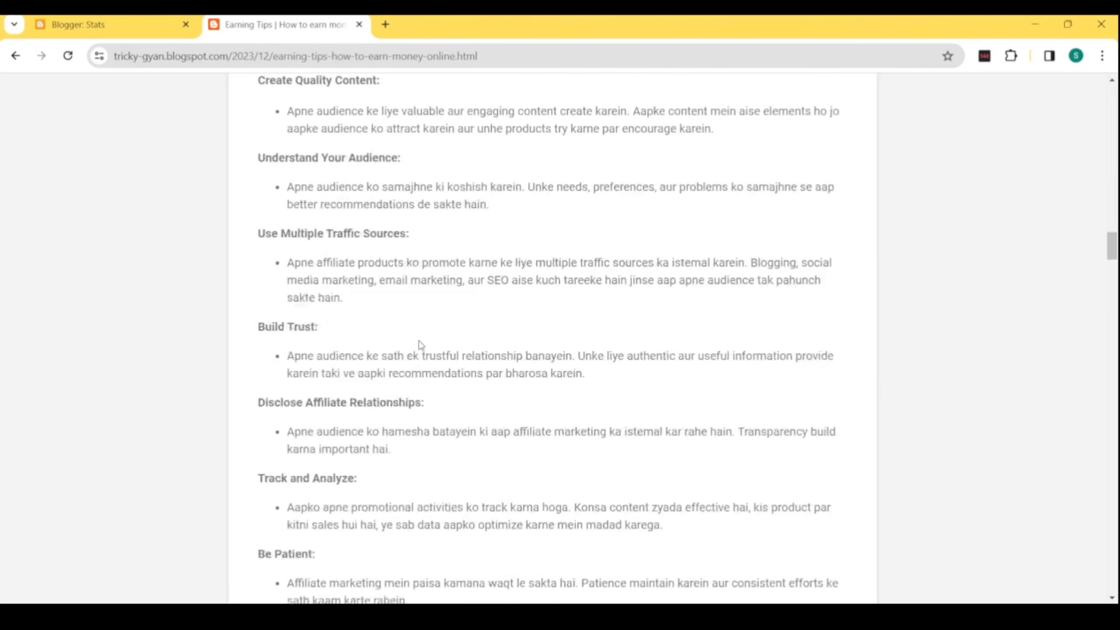
pyautogui.scroll(-10, 420, 345)
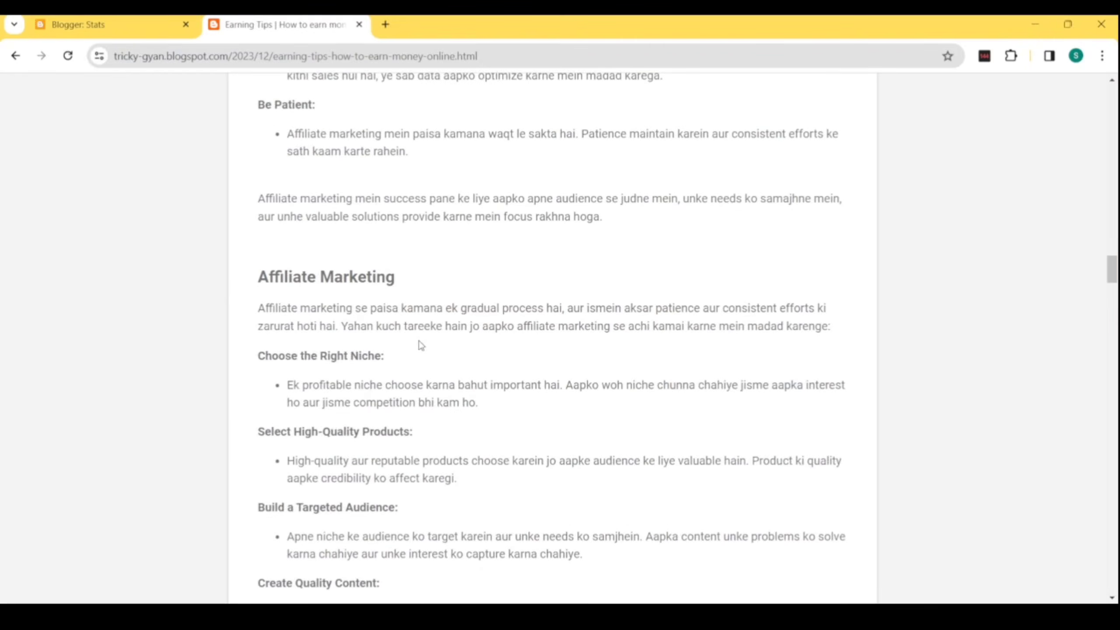
pyautogui.scroll(-10, 422, 346)
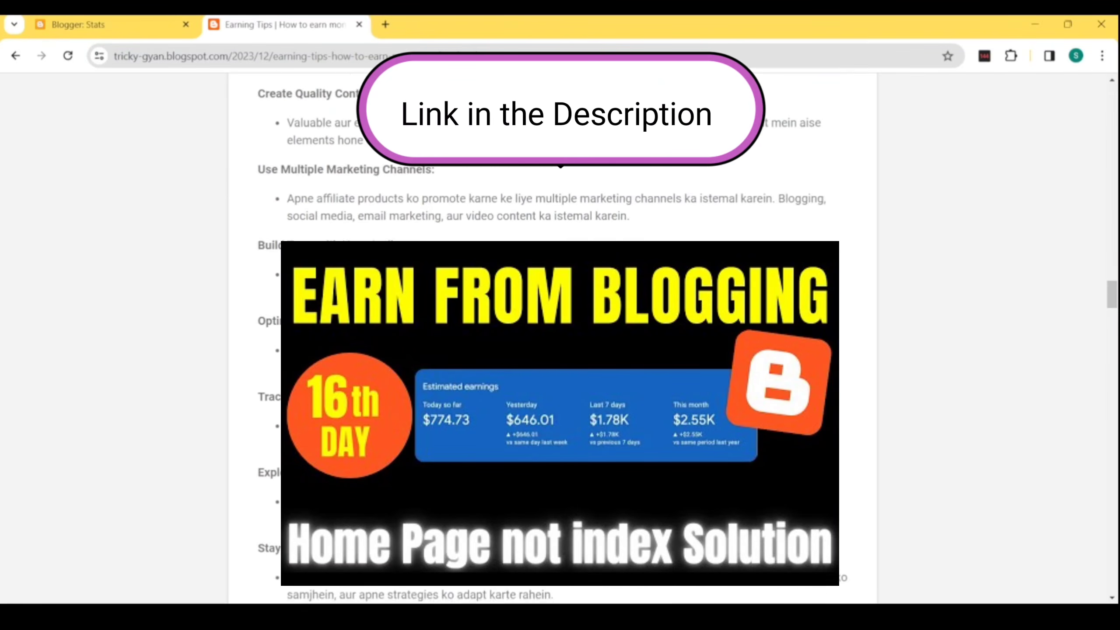
pyautogui.scroll(-8, 552, 338)
pyautogui.scroll(-10, 552, 338)
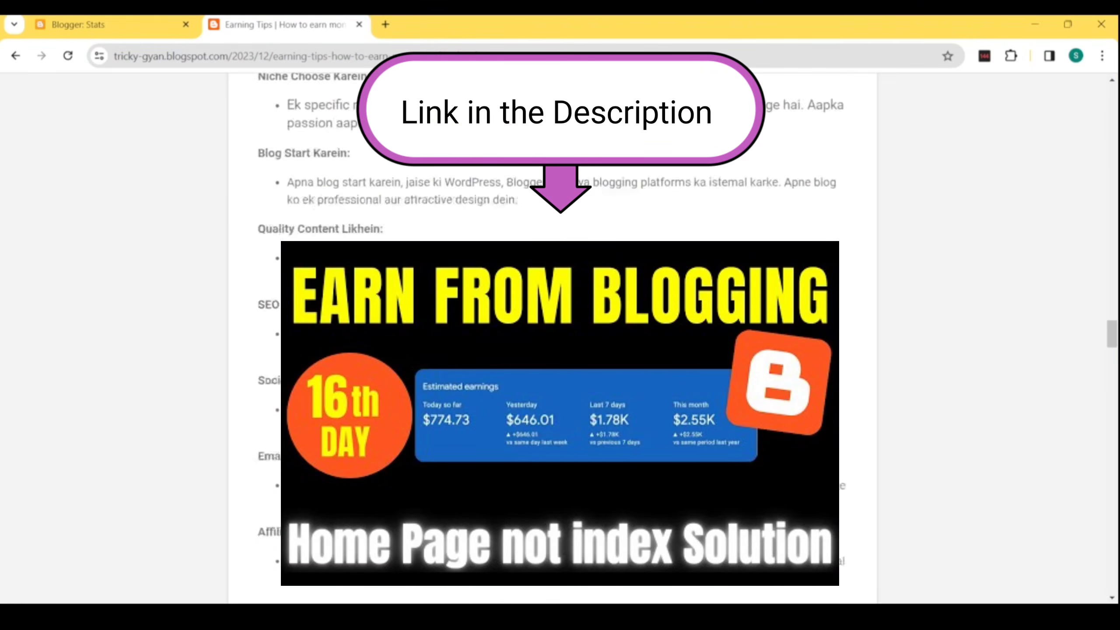
pyautogui.scroll(-15, 419, 343)
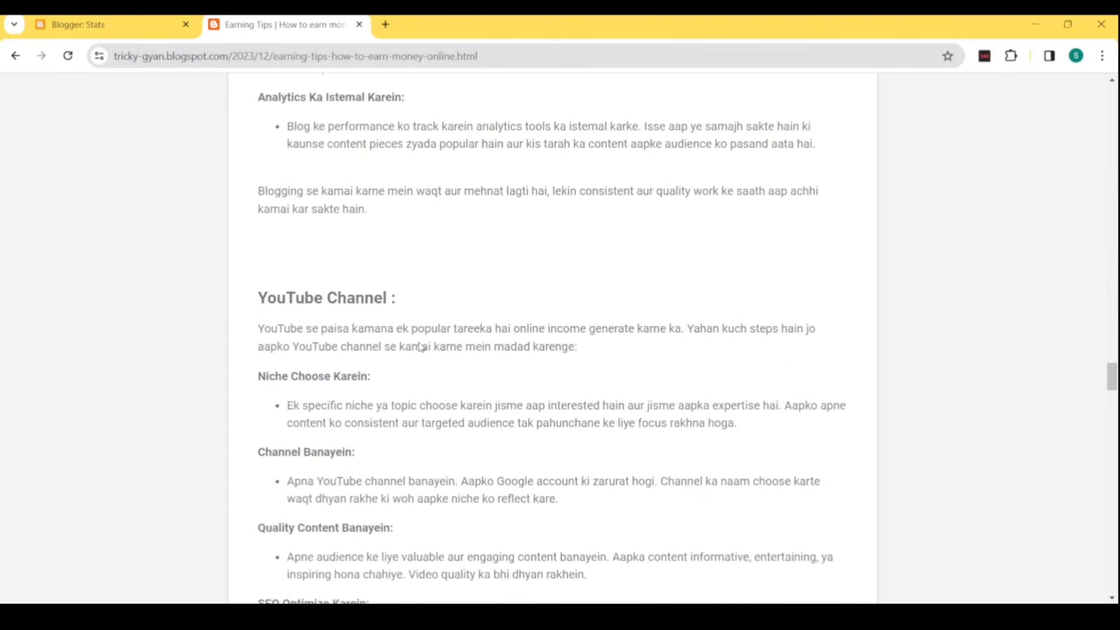
pyautogui.scroll(-20, 419, 343)
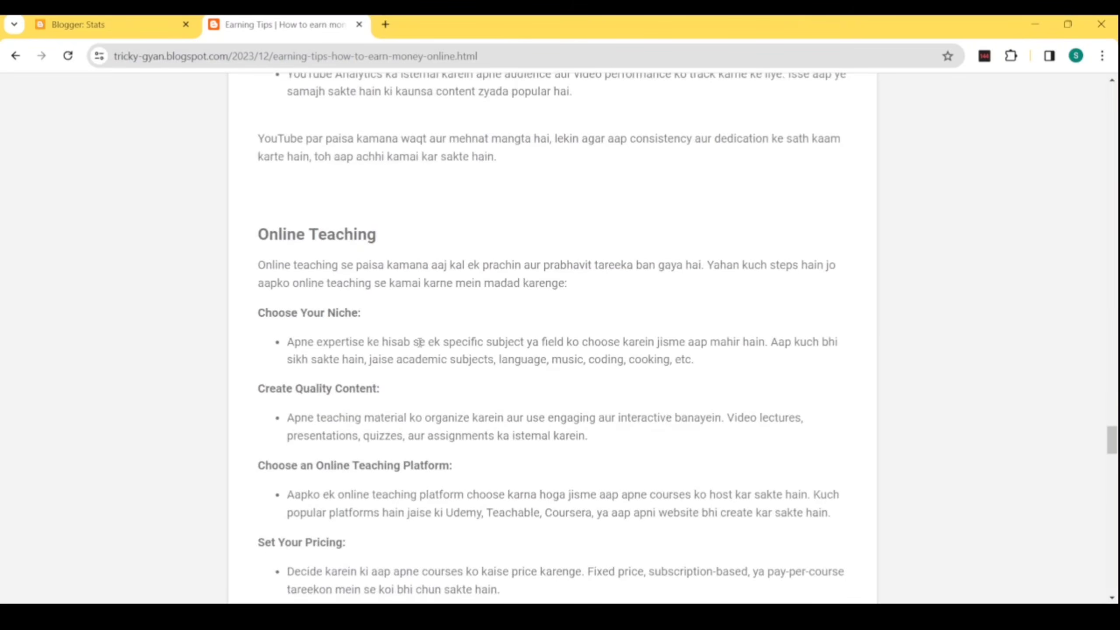
pyautogui.scroll(-20, 419, 342)
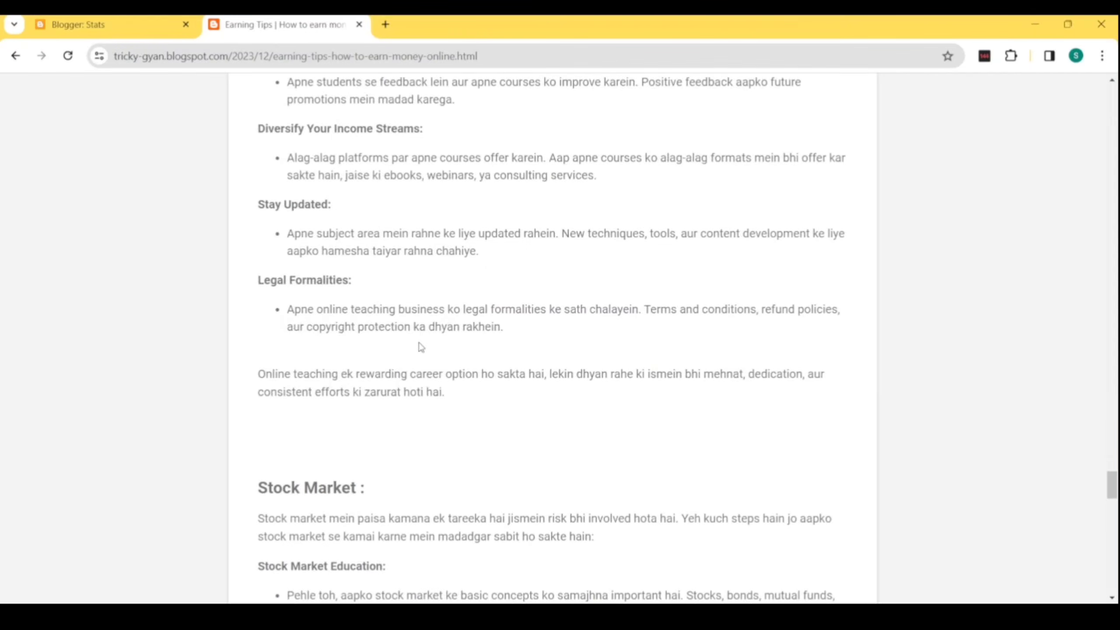
pyautogui.scroll(-10, 422, 348)
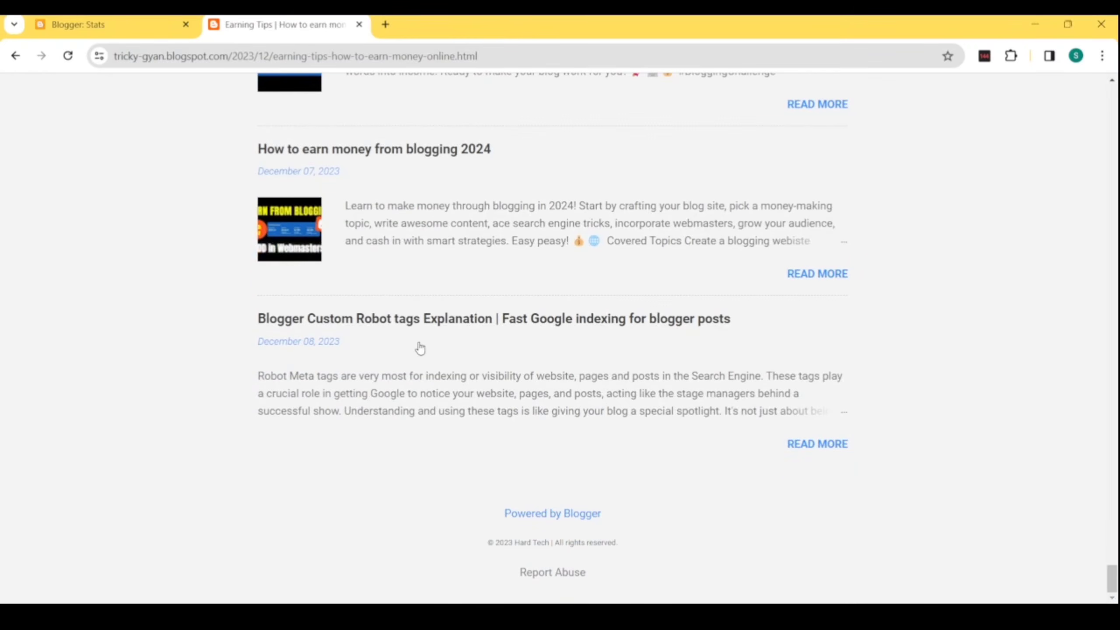
pyautogui.scroll(15, 420, 348)
pyautogui.scroll(10, 421, 348)
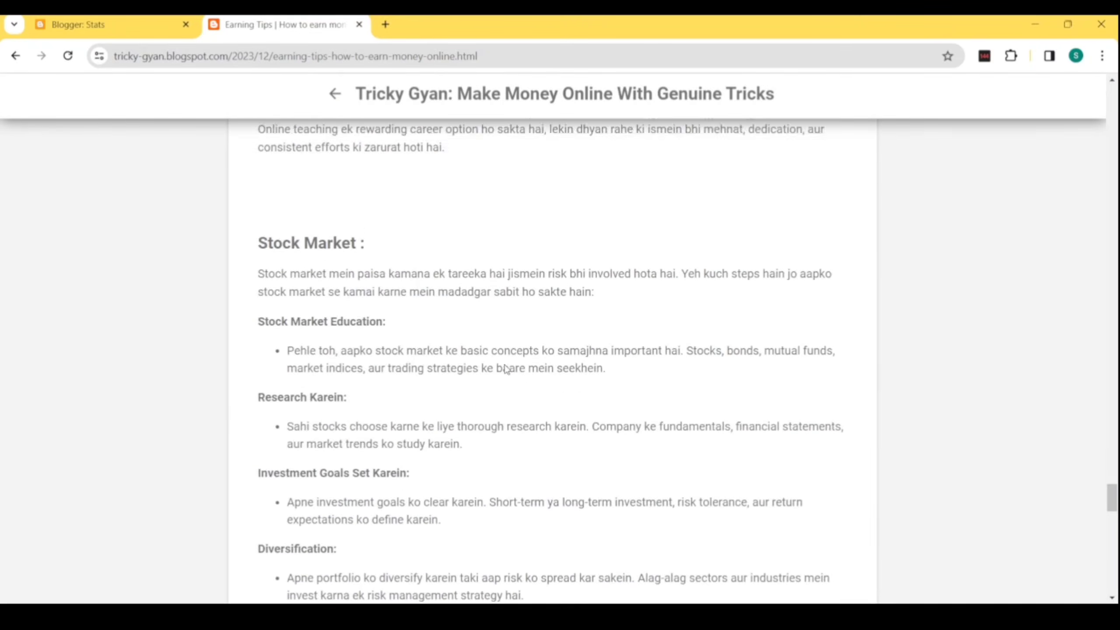
pyautogui.click(526, 95)
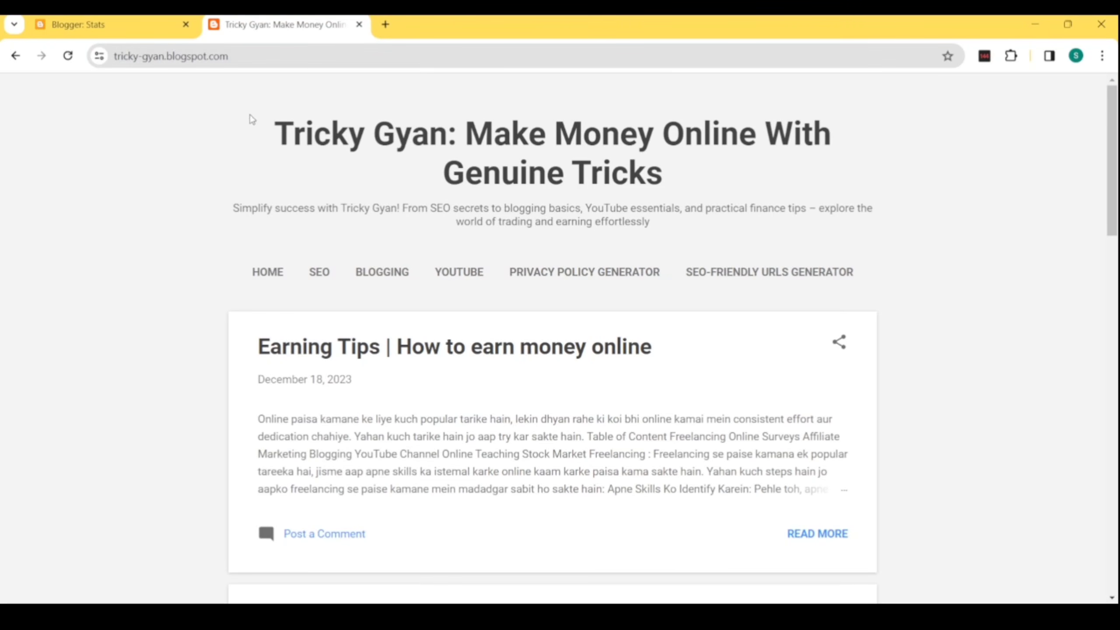
# Switch to the Blogger dashboard and look over the blog's Theme page and its Layout gadgets through the footer
pyautogui.click(88, 24)
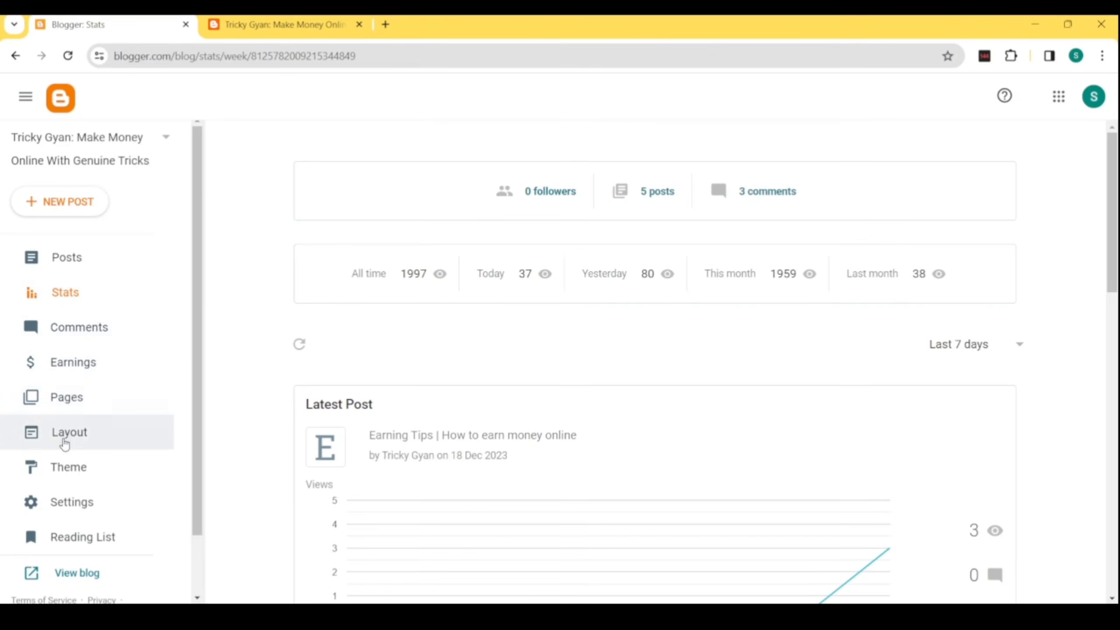
pyautogui.click(69, 459)
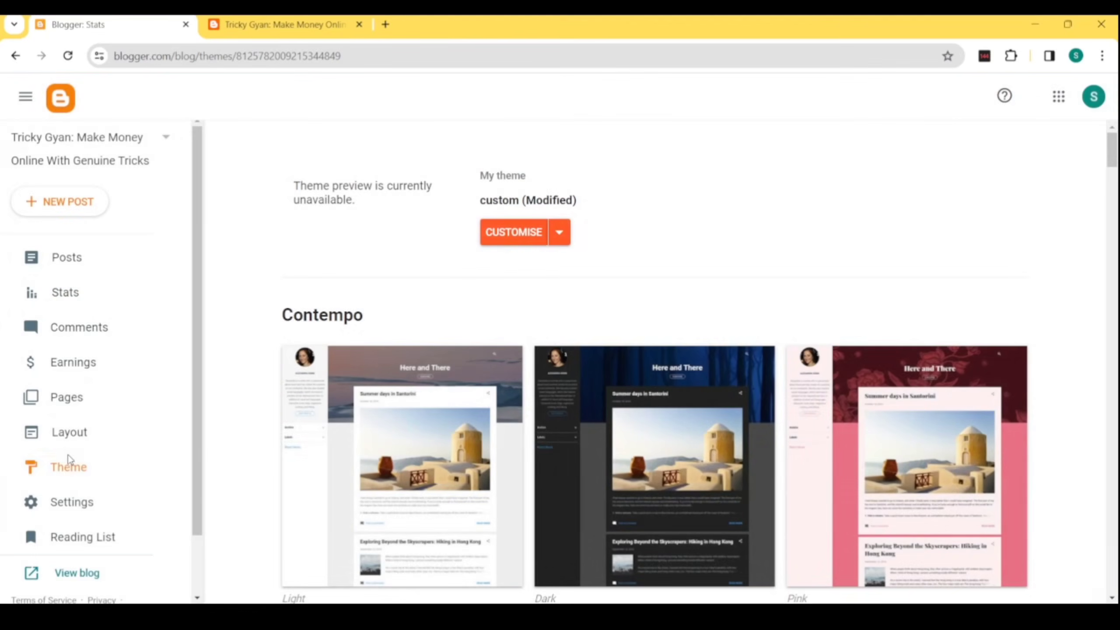
pyautogui.click(58, 437)
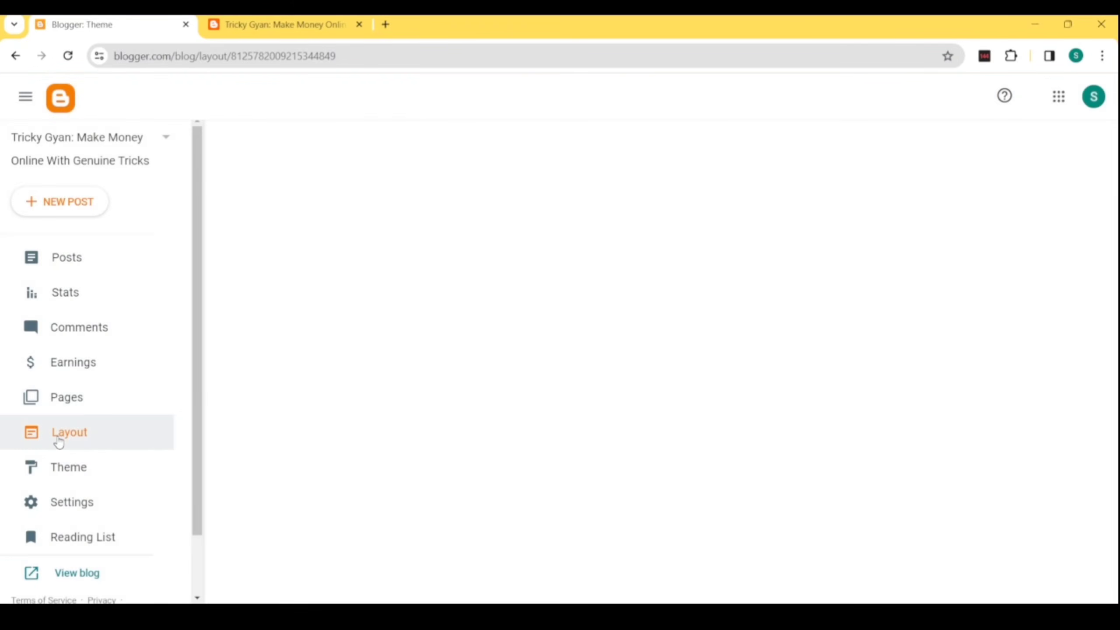
pyautogui.scroll(-15, 624, 408)
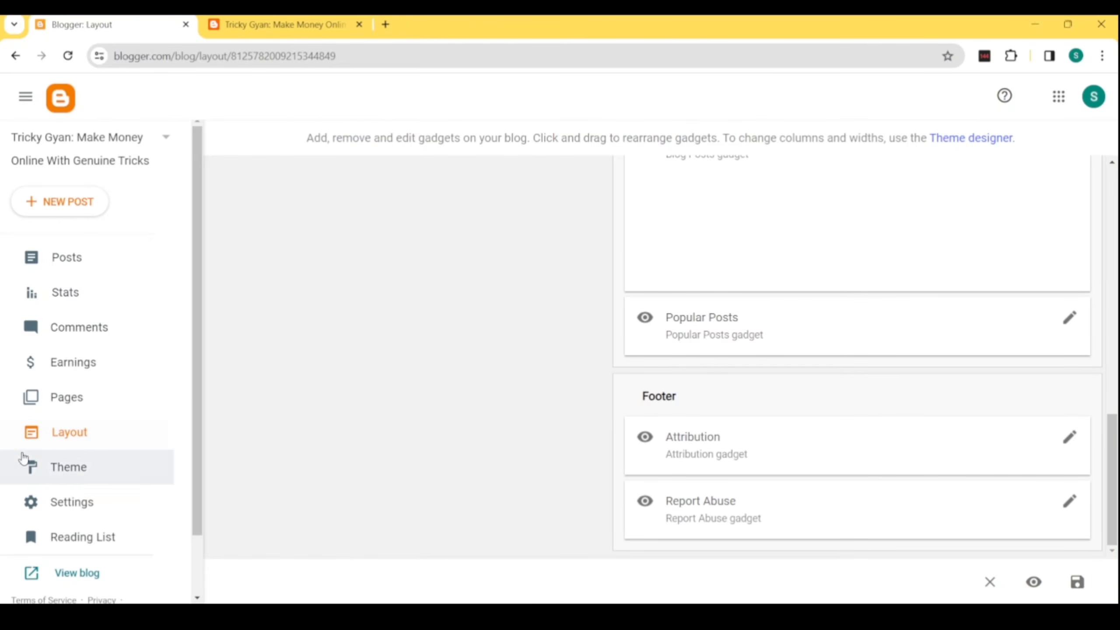
# Review the blog's Settings from the Basic section through General, including privacy, comments, meta tags, and crawlers and indexing
pyautogui.click(79, 503)
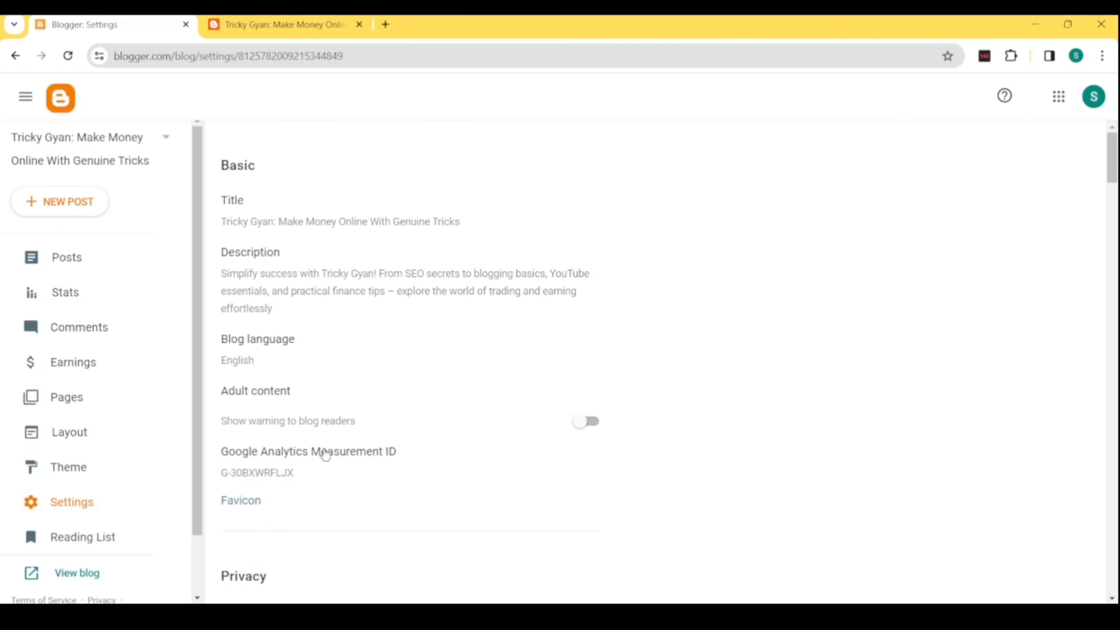
pyautogui.scroll(-15, 711, 381)
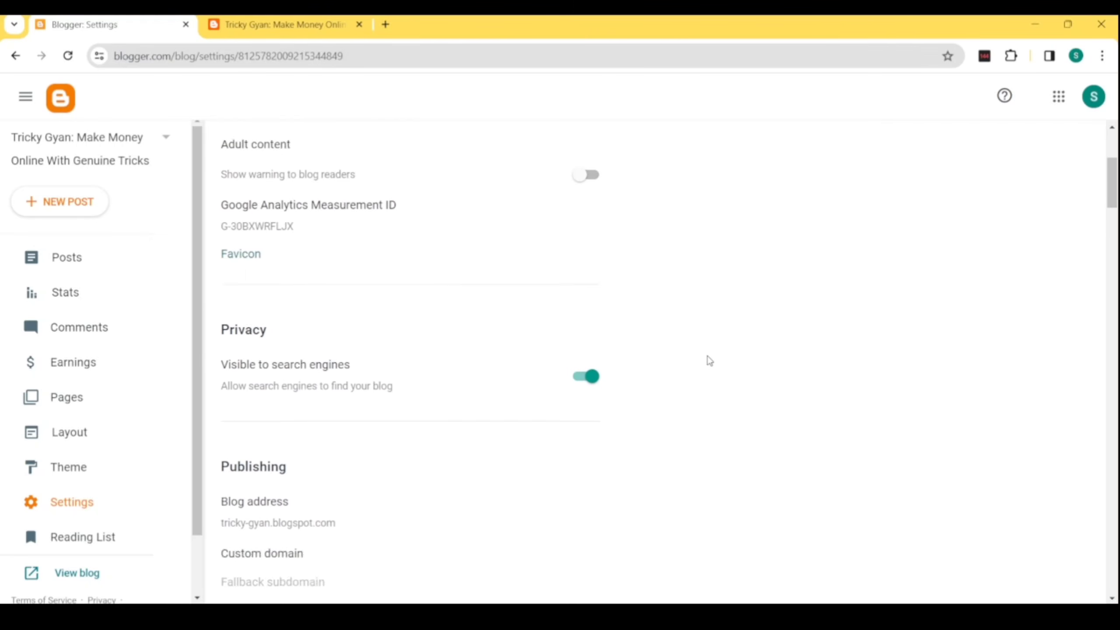
pyautogui.scroll(-15, 752, 374)
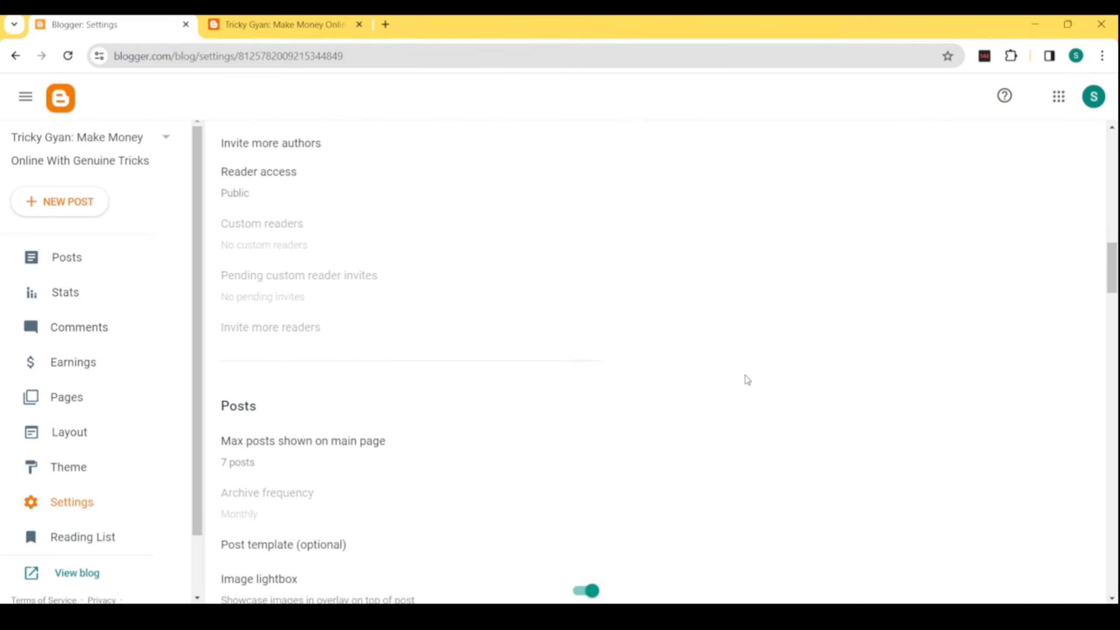
pyautogui.scroll(-15, 738, 385)
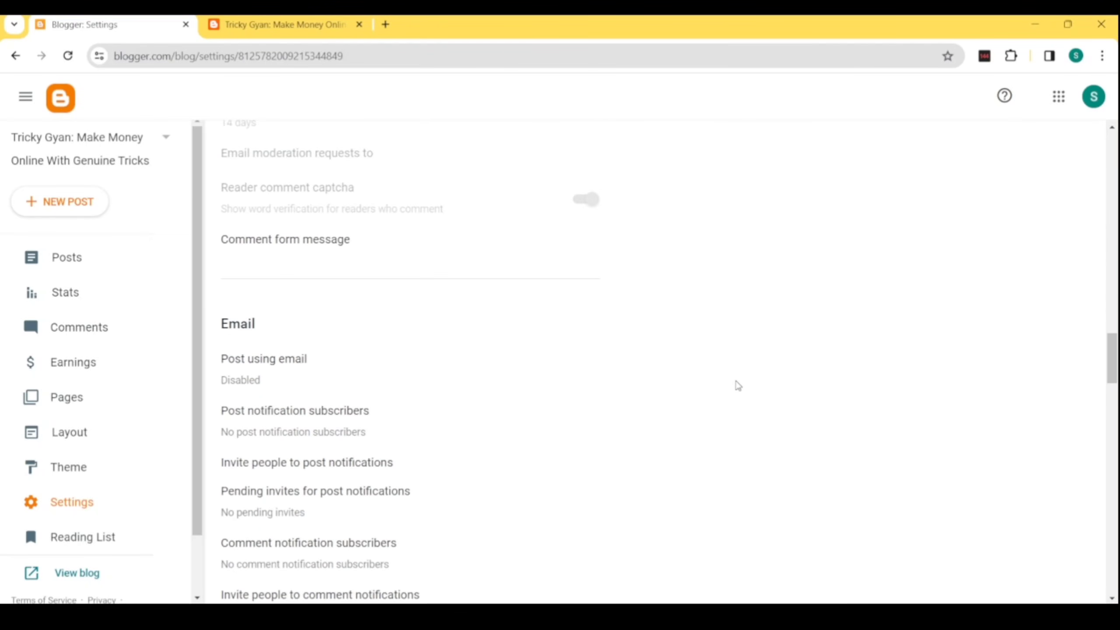
pyautogui.scroll(-15, 739, 386)
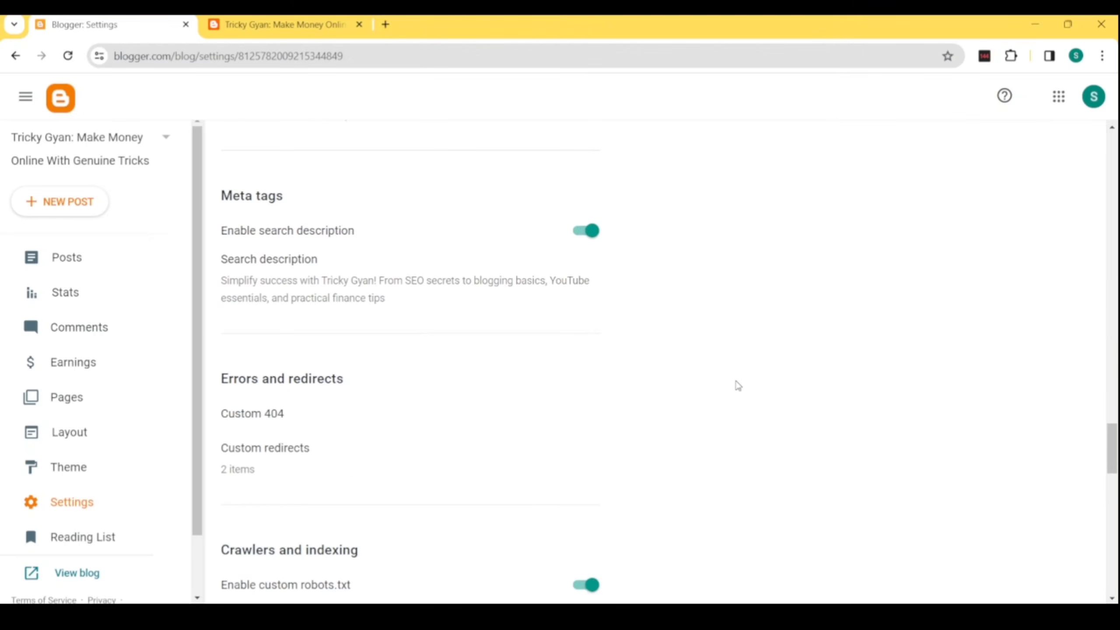
pyautogui.scroll(-15, 734, 390)
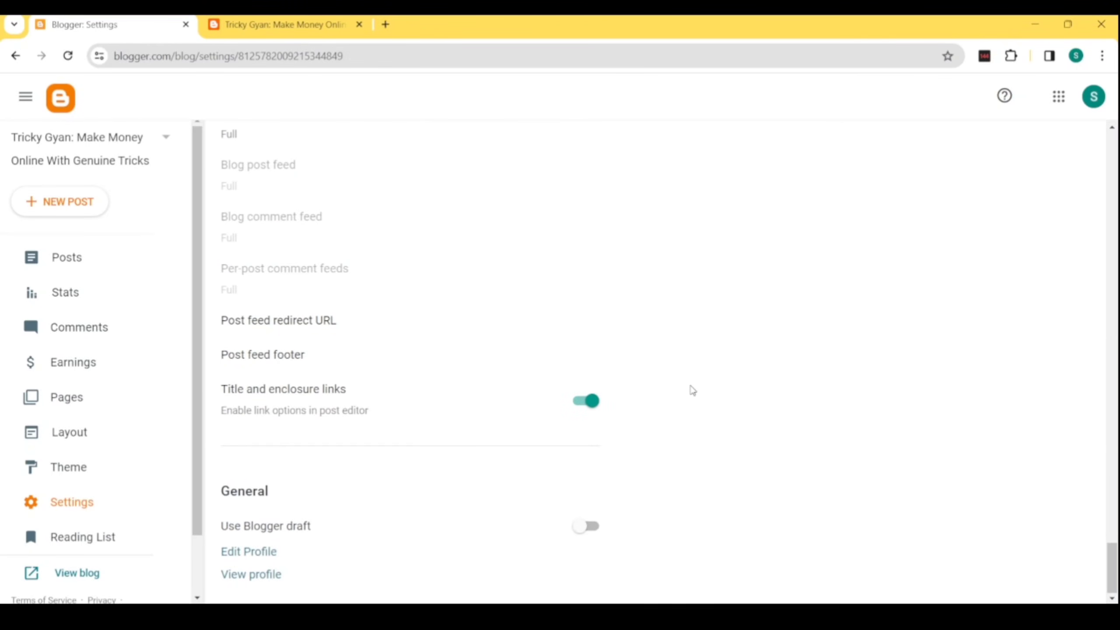
pyautogui.scroll(15, 251, 423)
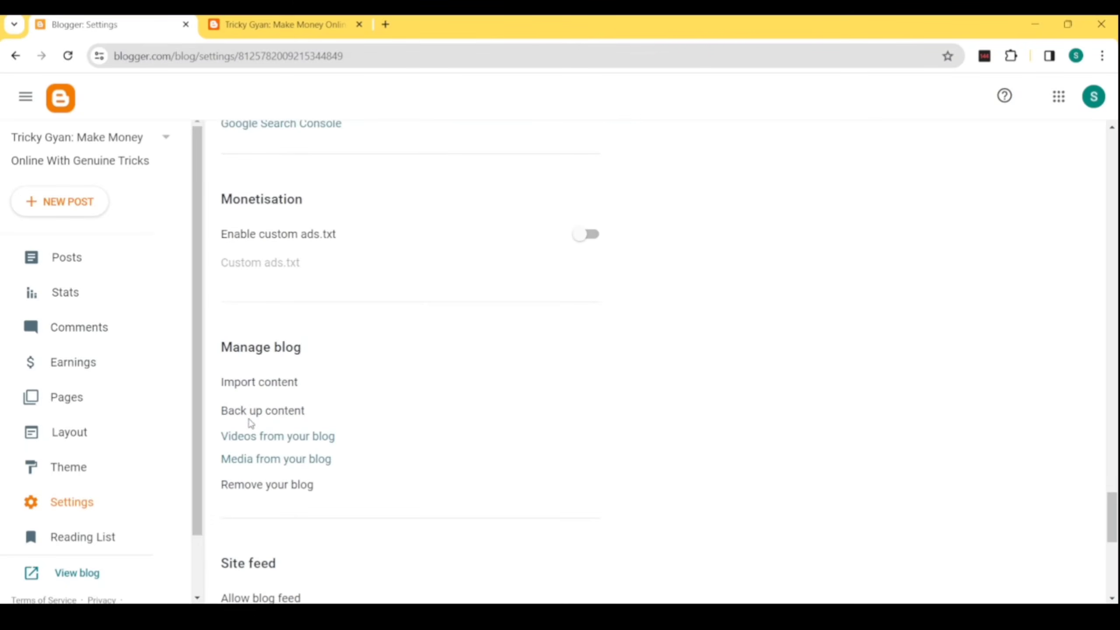
pyautogui.scroll(15, 254, 422)
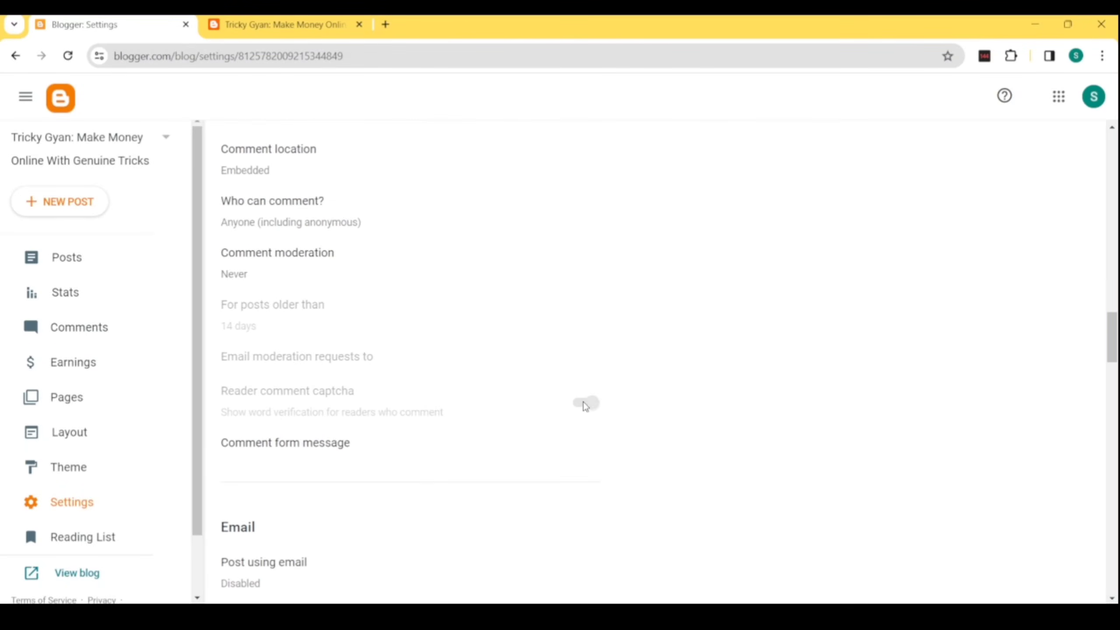
pyautogui.scroll(10, 333, 331)
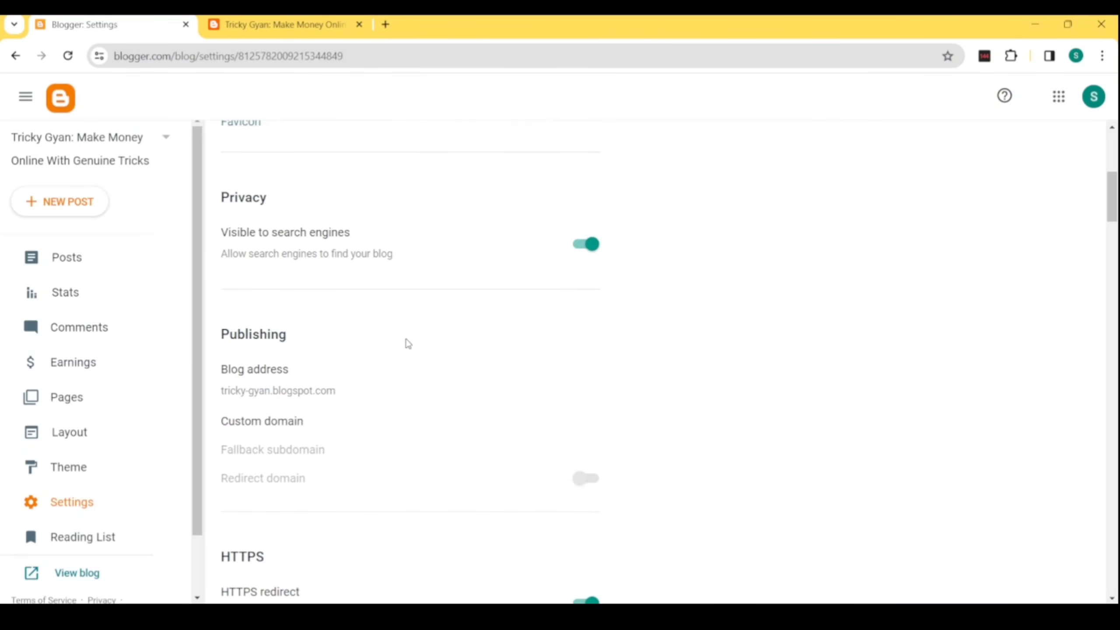
# View the blog's list of pages and its list of posts
pyautogui.click(76, 412)
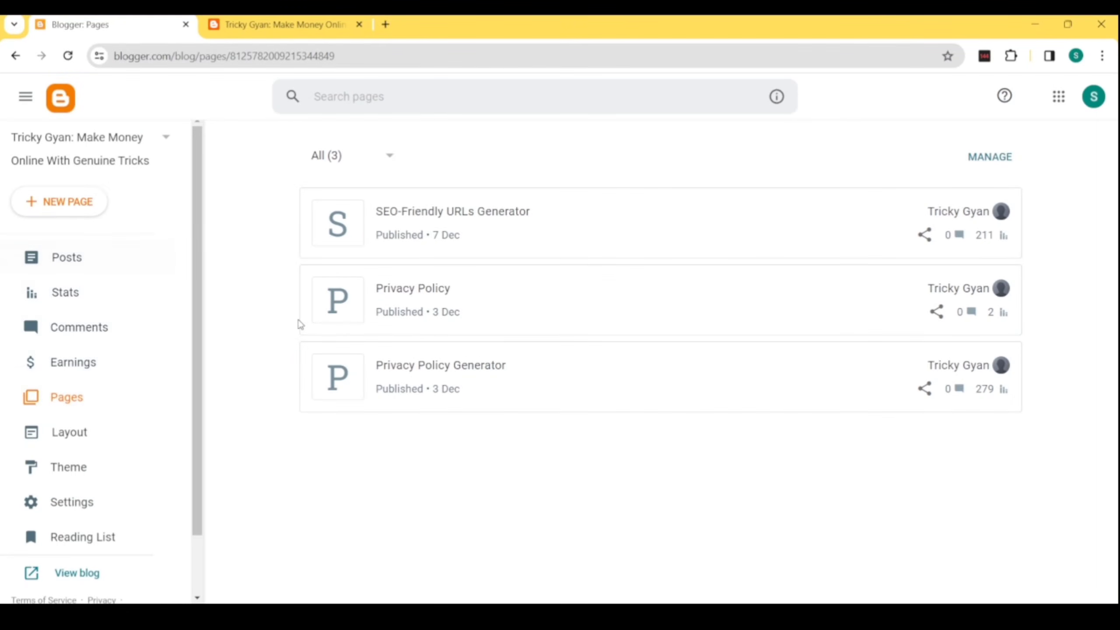
pyautogui.click(126, 254)
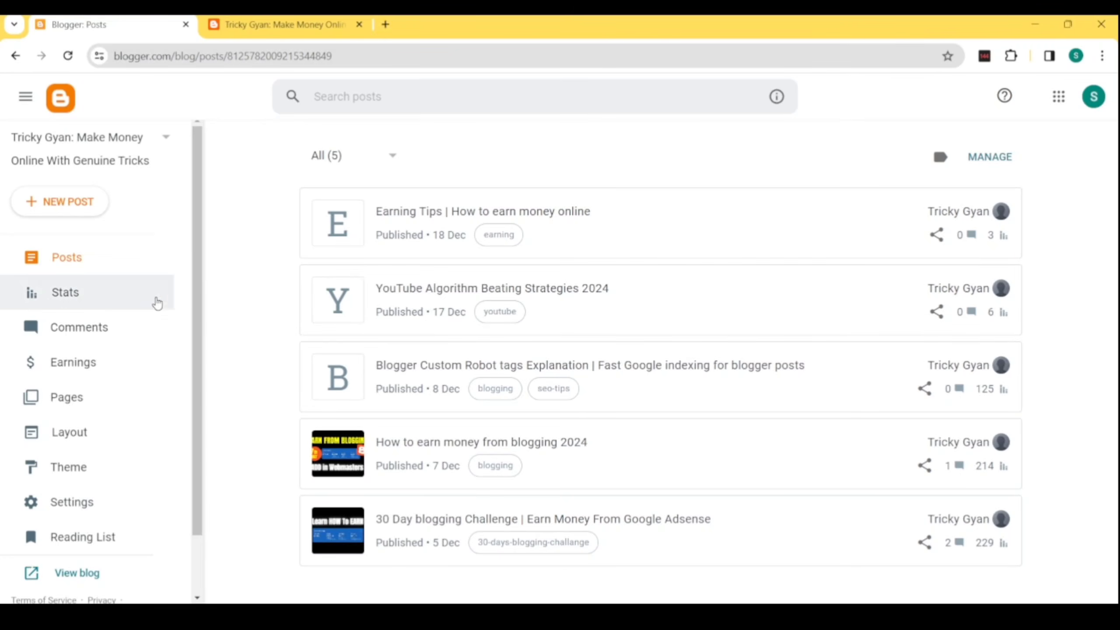
pyautogui.moveTo(200, 288); pyautogui.dragTo(249, 161)
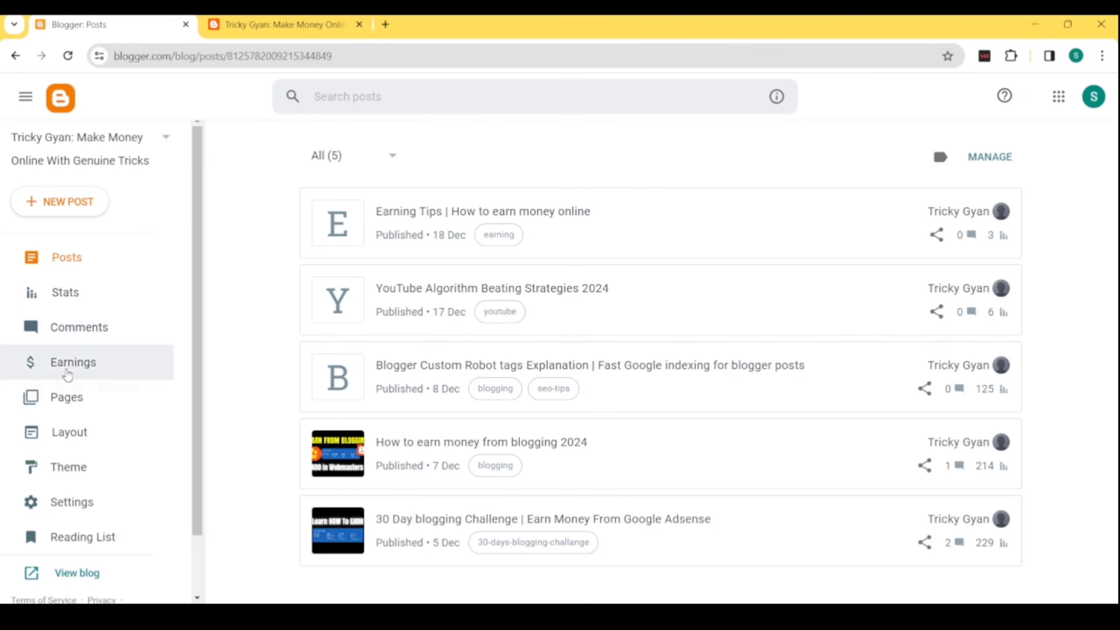
pyautogui.scroll(-2, 69, 318)
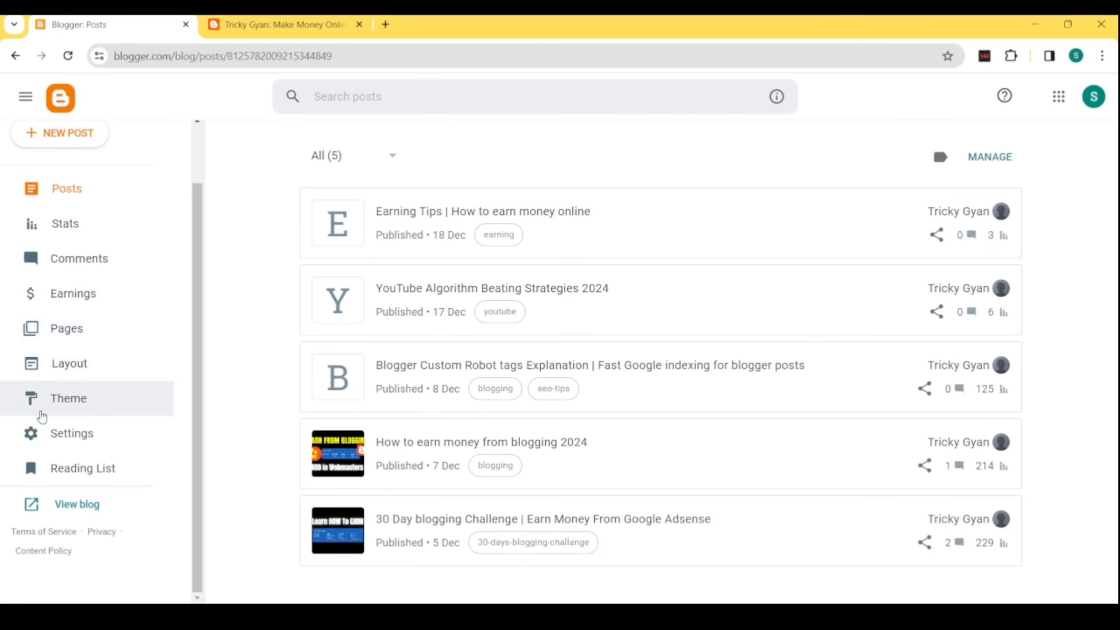
# Open the Google Search Console welcome page in a new browser tab
pyautogui.click(384, 24)
pyautogui.write('sear')
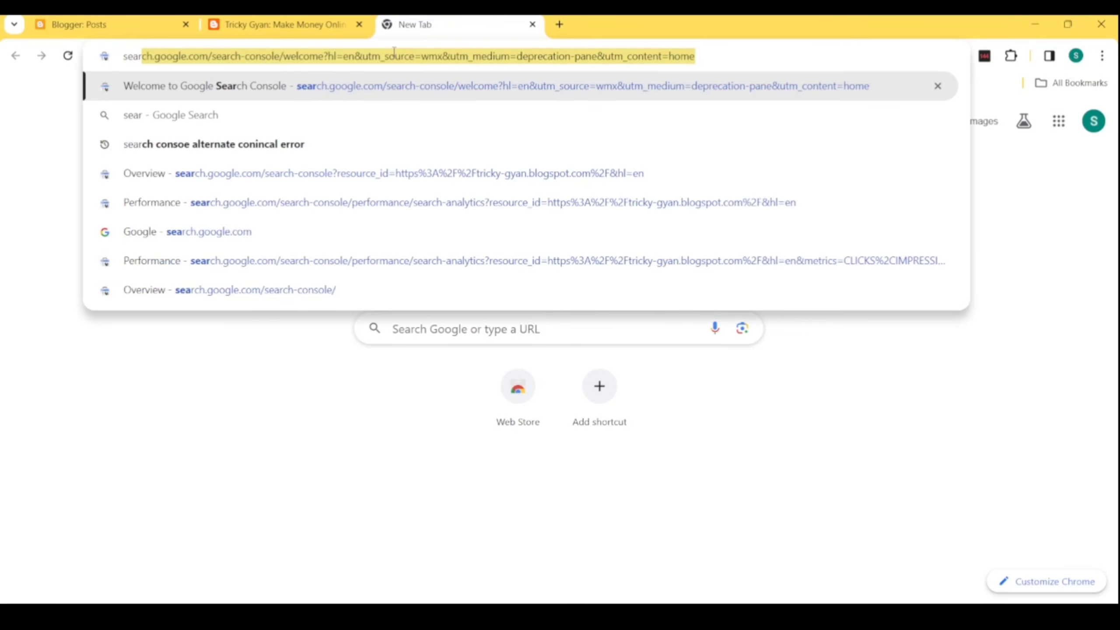
pyautogui.write('ch')
pyautogui.press('Return')
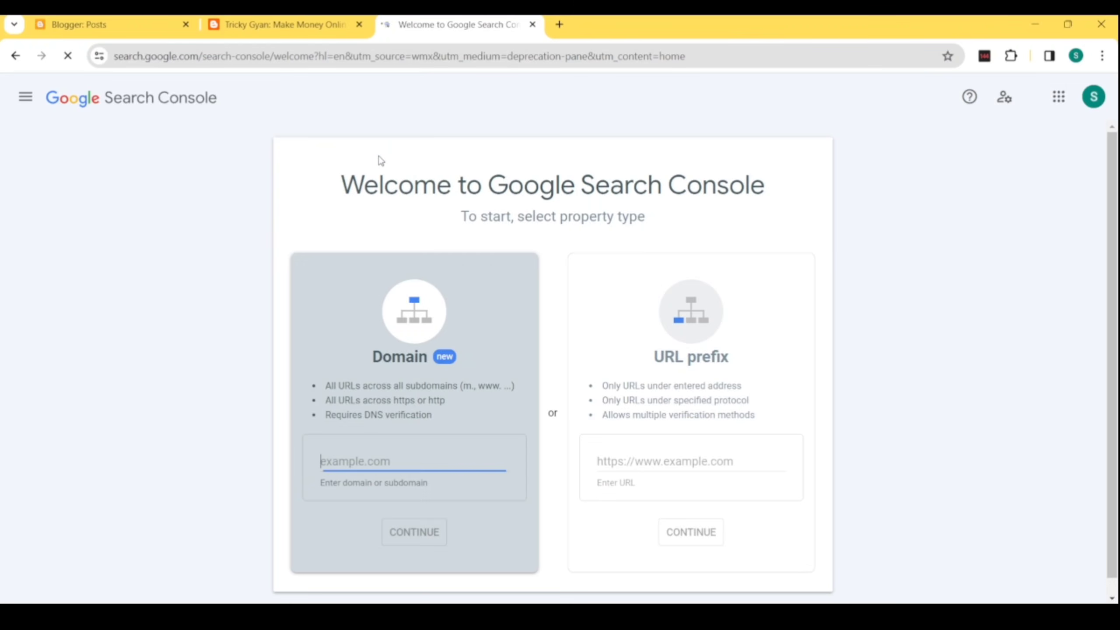
# Select the tricky-gyan.blogspot.com property in Google Search Console
pyautogui.click(25, 96)
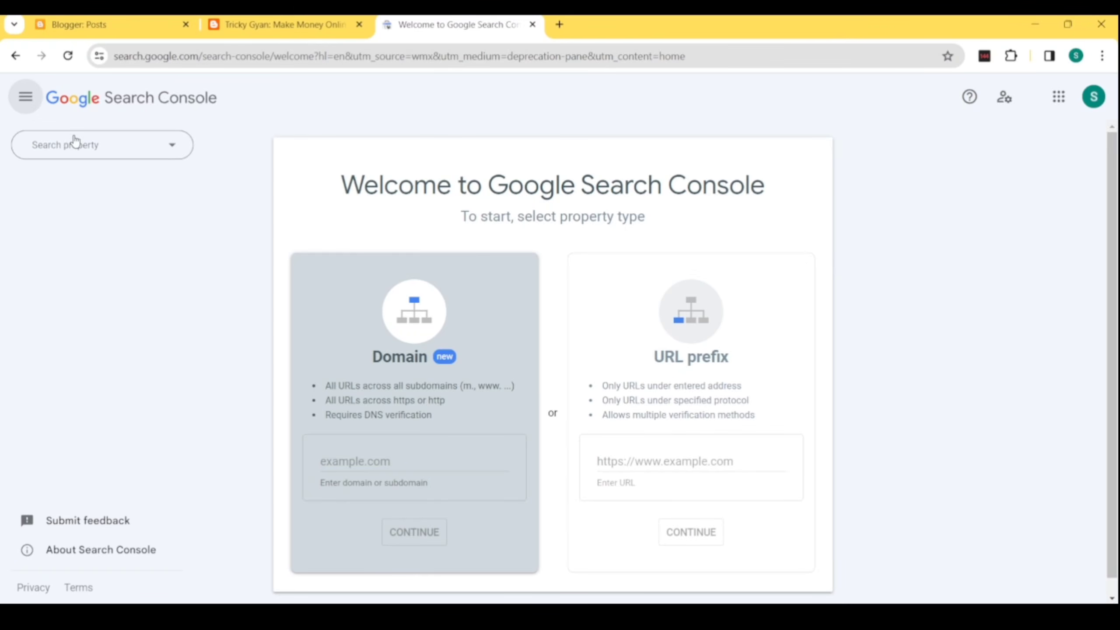
pyautogui.click(74, 143)
pyautogui.click(80, 195)
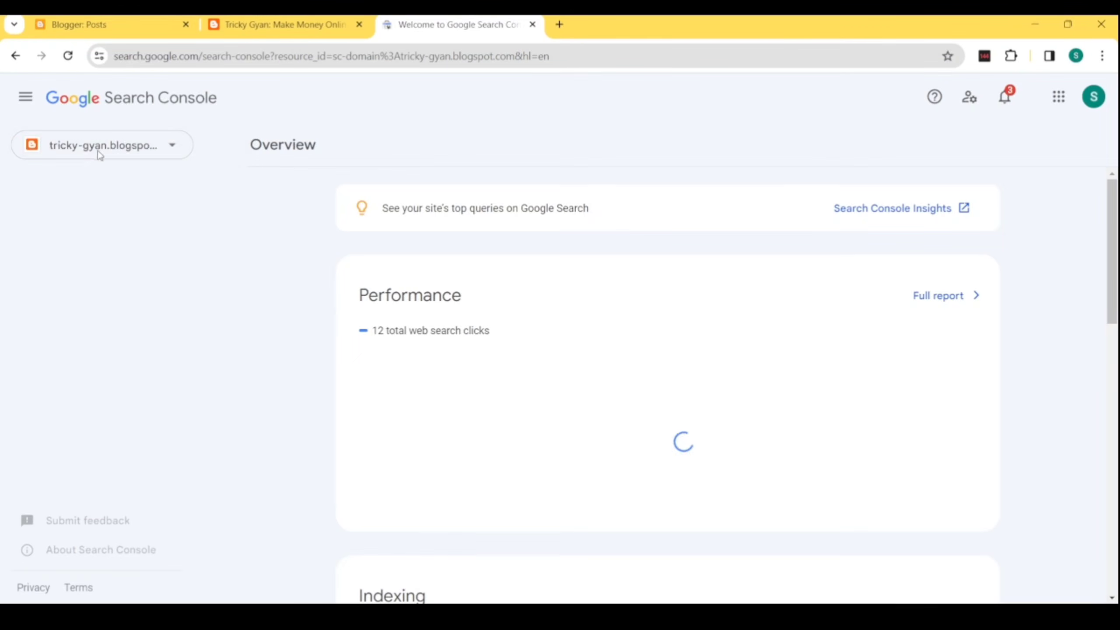
pyautogui.click(99, 151)
pyautogui.click(100, 153)
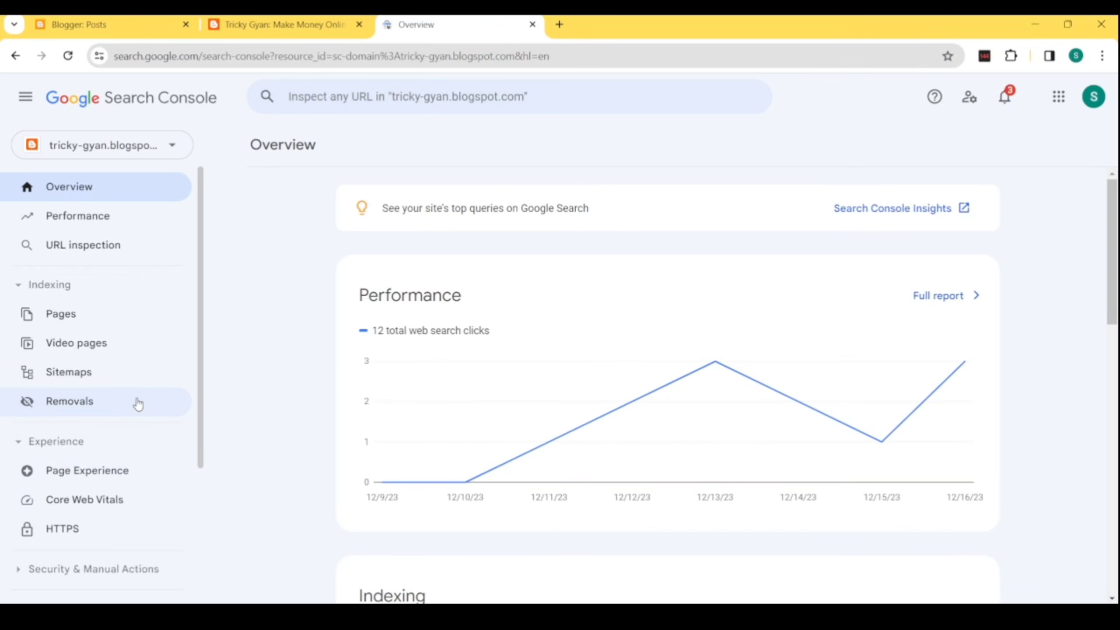
# Check the property's submitted sitemaps and look at its notifications
pyautogui.click(98, 373)
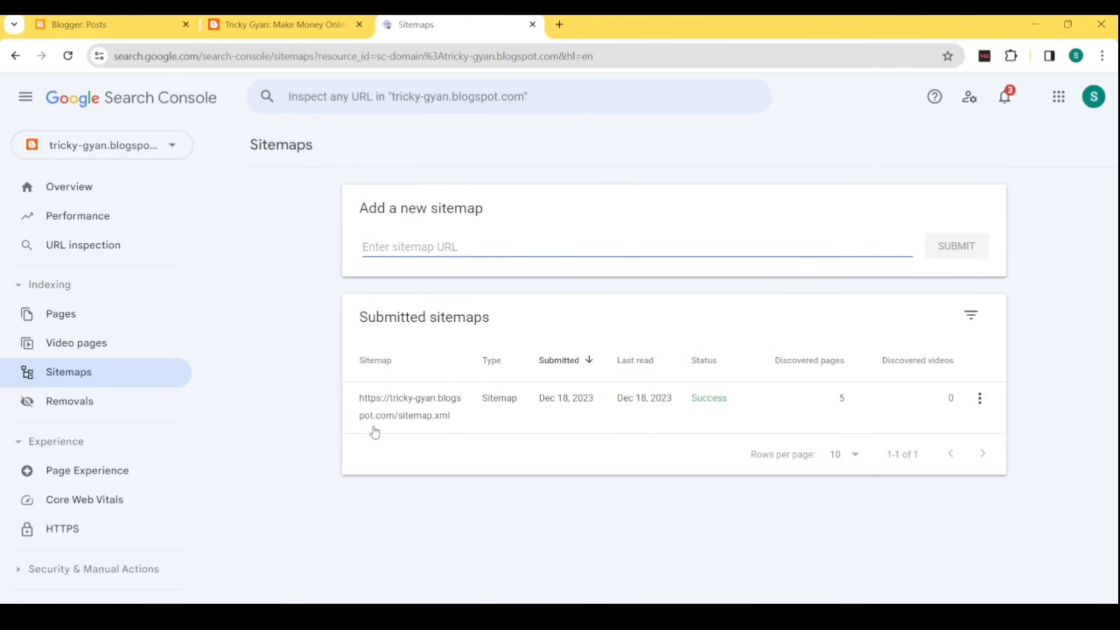
pyautogui.moveTo(857, 422); pyautogui.dragTo(233, 380)
pyautogui.click(293, 344)
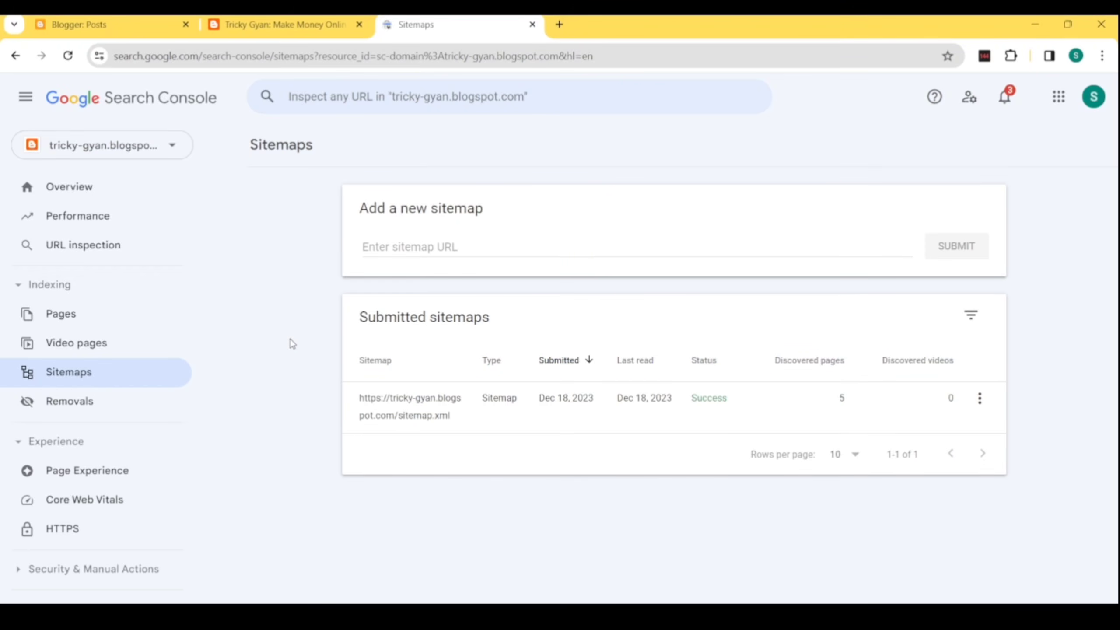
pyautogui.click(1022, 98)
pyautogui.click(727, 138)
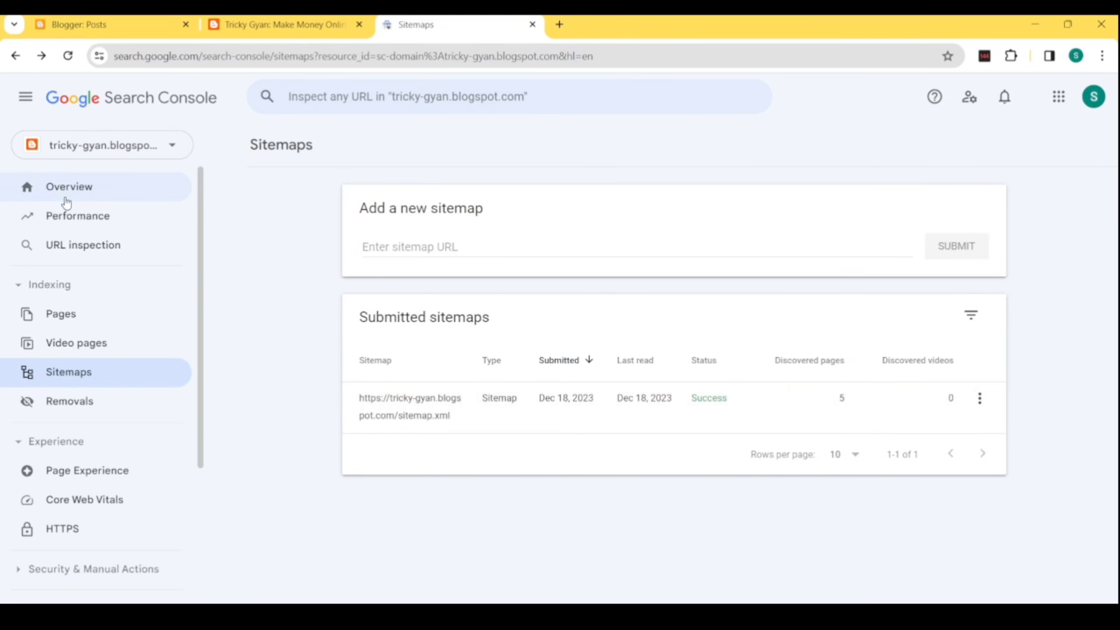
# Review the property's Performance report from the chart through the tables beneath it, and return to the Overview
pyautogui.click(81, 213)
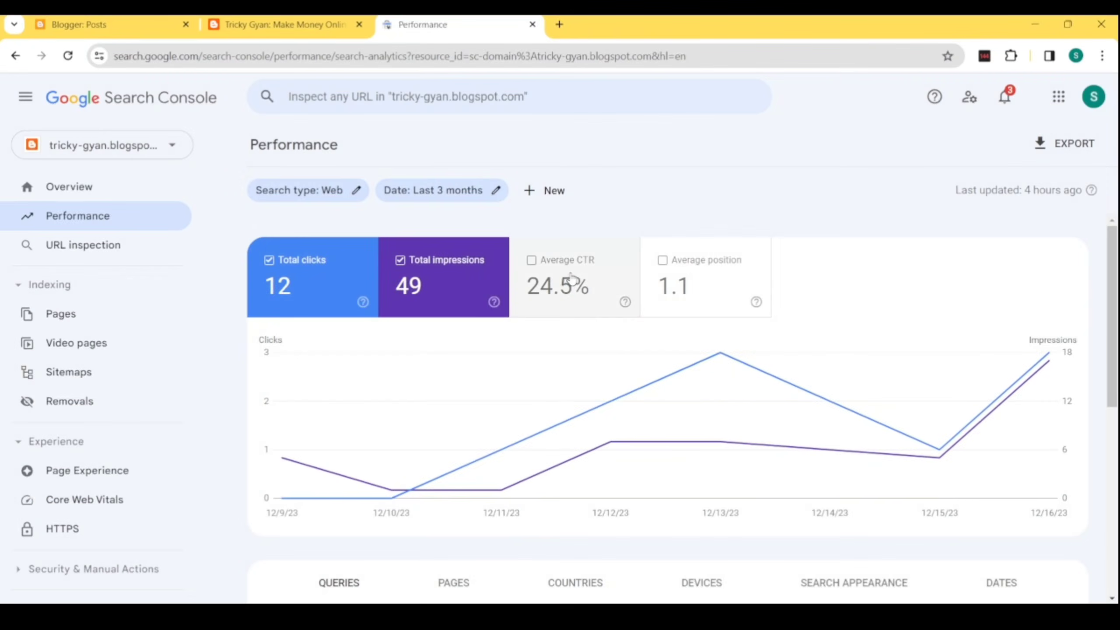
pyautogui.scroll(-8, 662, 302)
pyautogui.scroll(8, 660, 304)
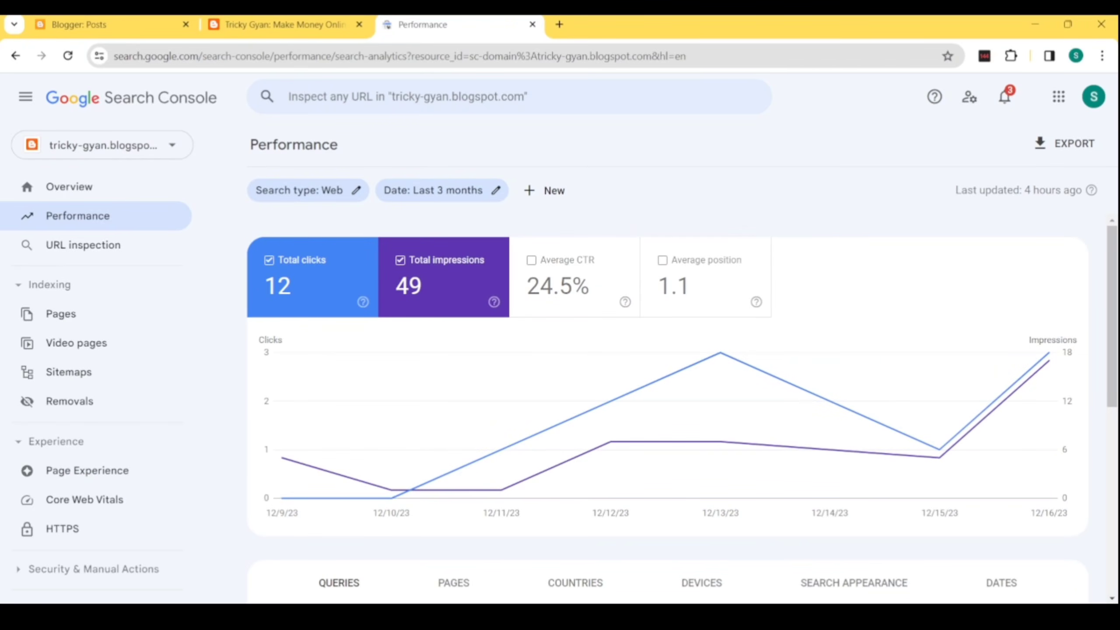
pyautogui.scroll(-8, 720, 407)
pyautogui.scroll(8, 623, 408)
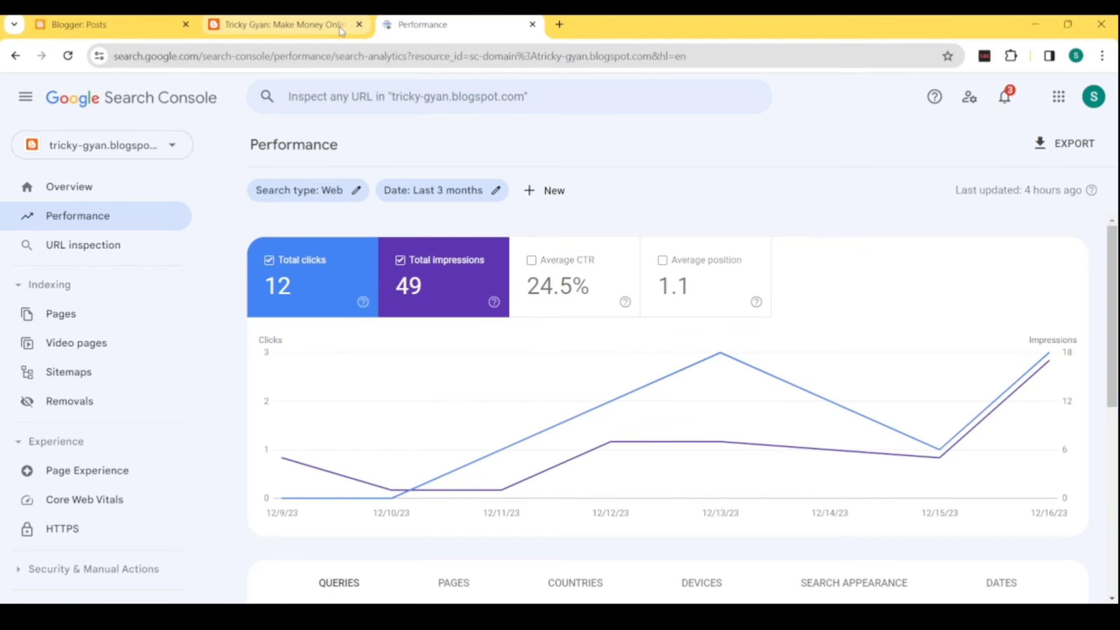
pyautogui.click(59, 240)
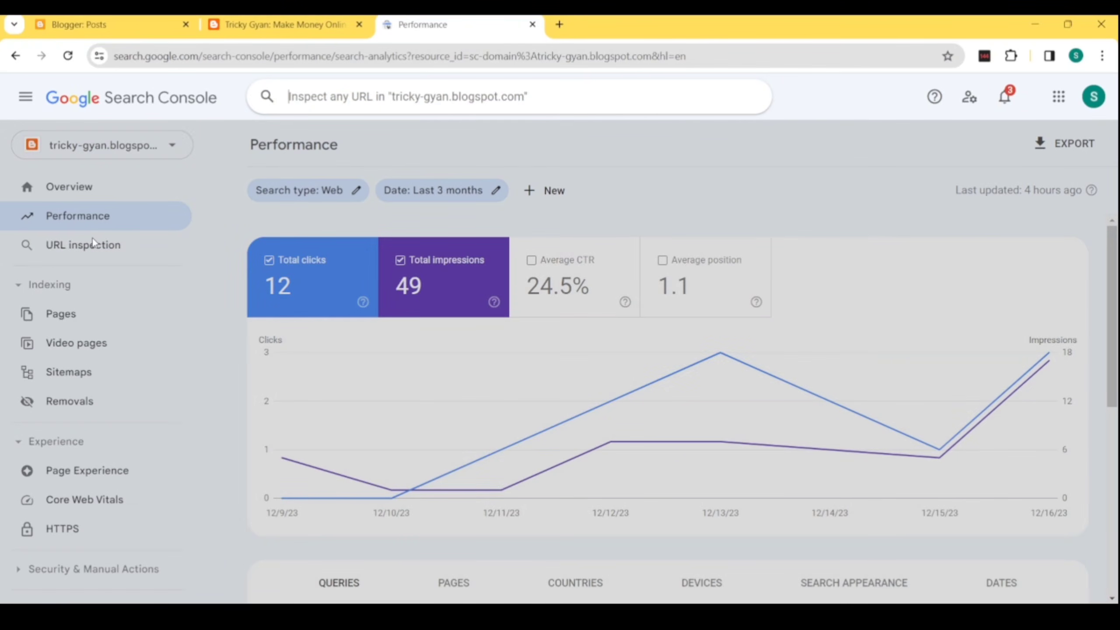
pyautogui.click(91, 185)
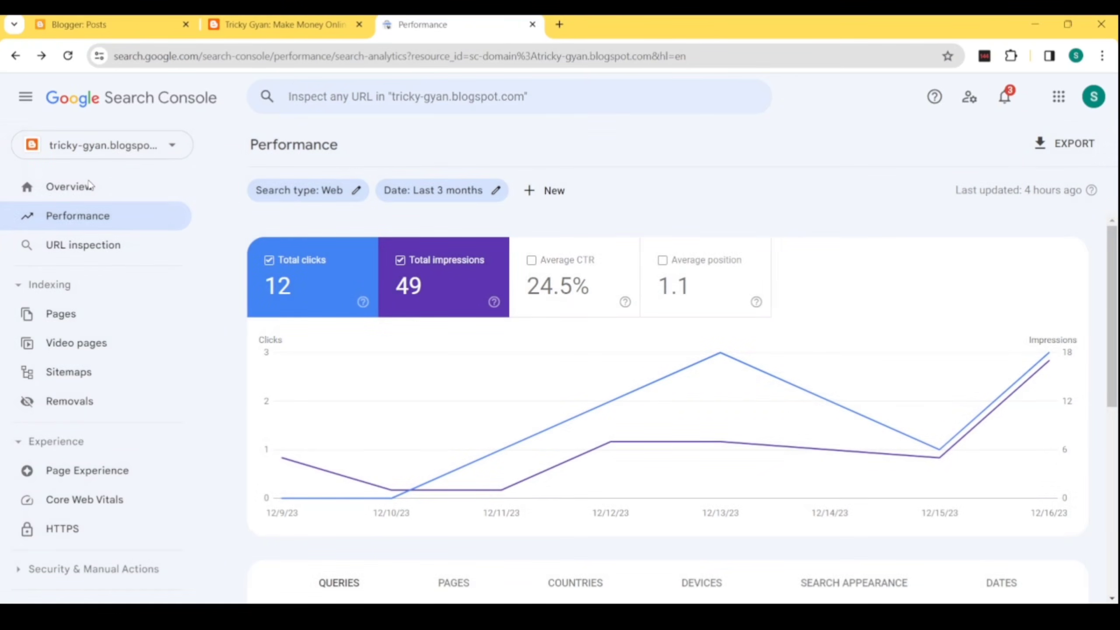
# Switch to the Tricky Gyan blog and copy the link of the "Earning Tips | How to earn money online" post
pyautogui.click(253, 24)
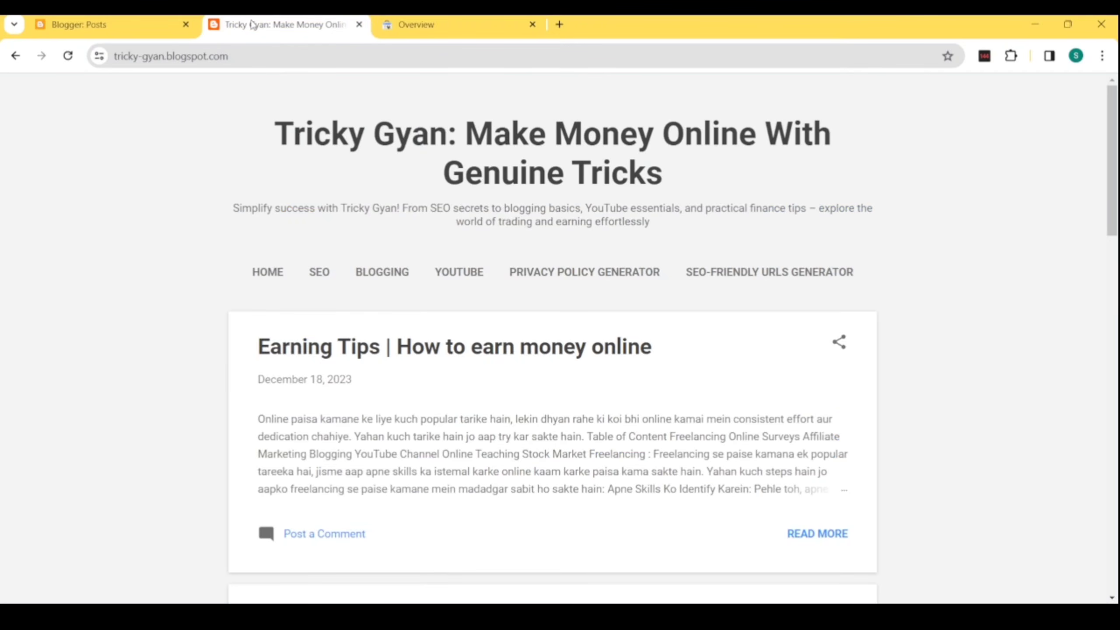
pyautogui.click(839, 343)
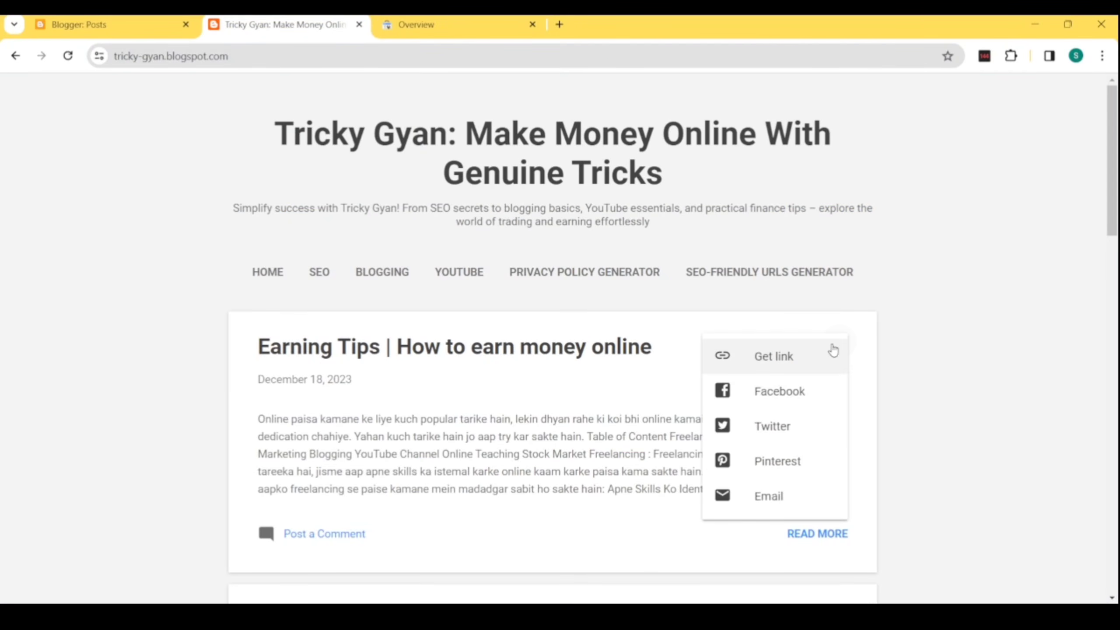
pyautogui.click(767, 364)
pyautogui.click(545, 350)
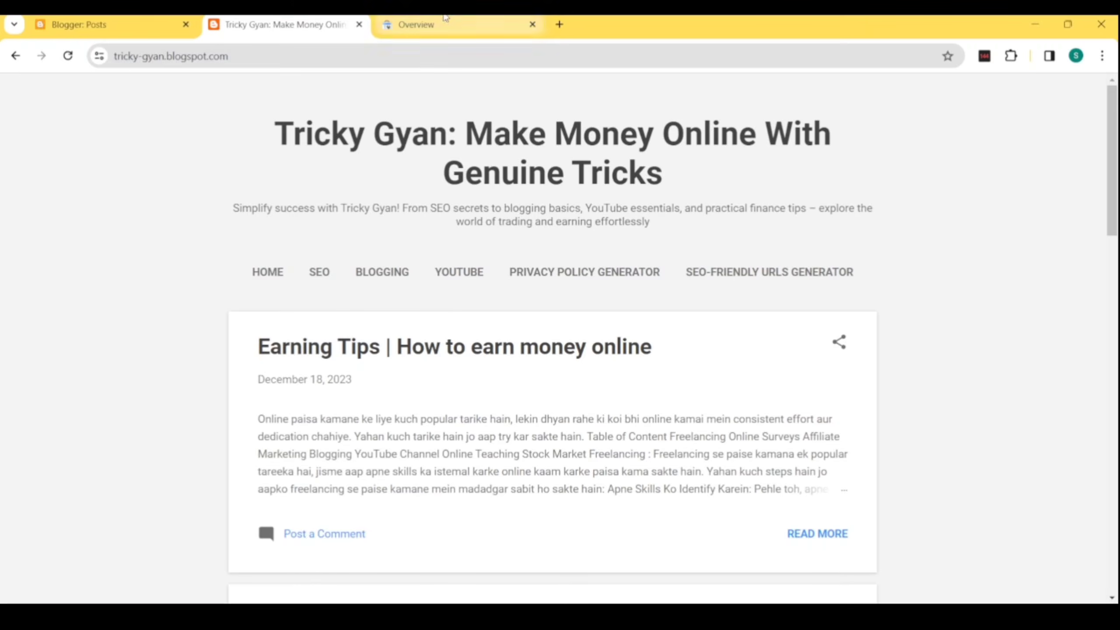
# Inspect the copied Earning Tips post URL in Google Search Console
pyautogui.click(416, 25)
pyautogui.click(455, 96)
pyautogui.hotkey('ctrl', 'v')
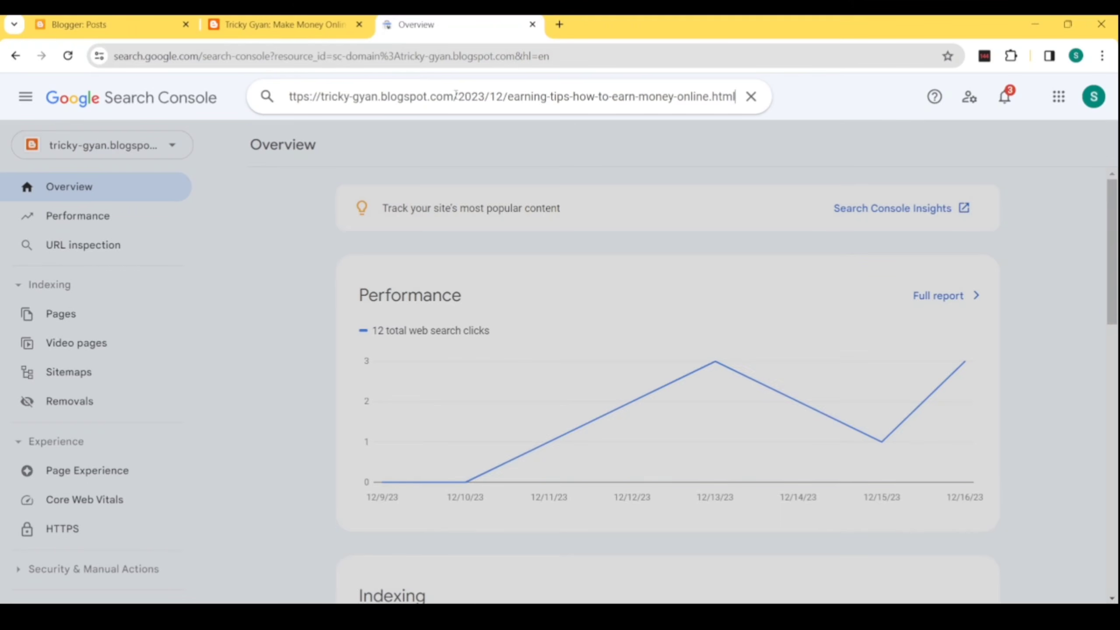
pyautogui.press('Return')
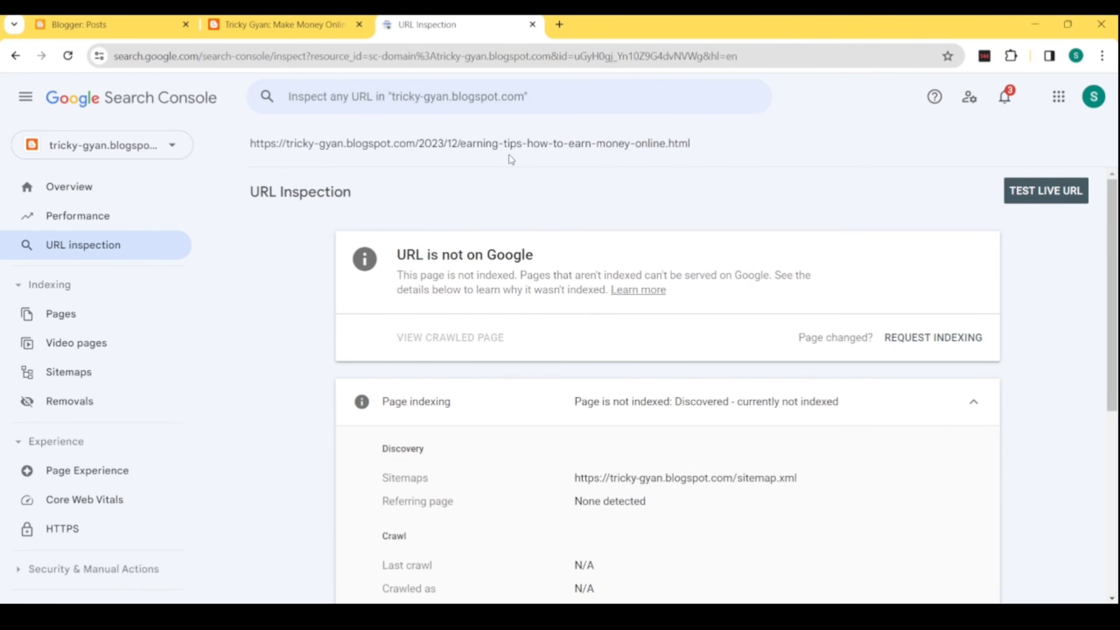
# Test the live URL of the Earning Tips post and request its indexing
pyautogui.click(1073, 192)
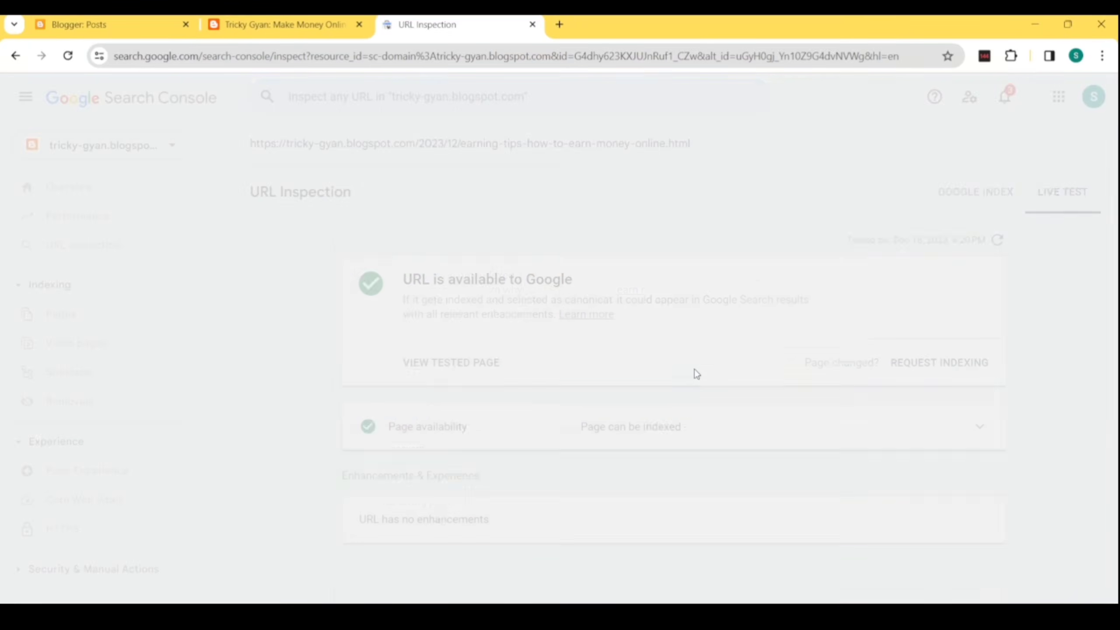
pyautogui.click(927, 363)
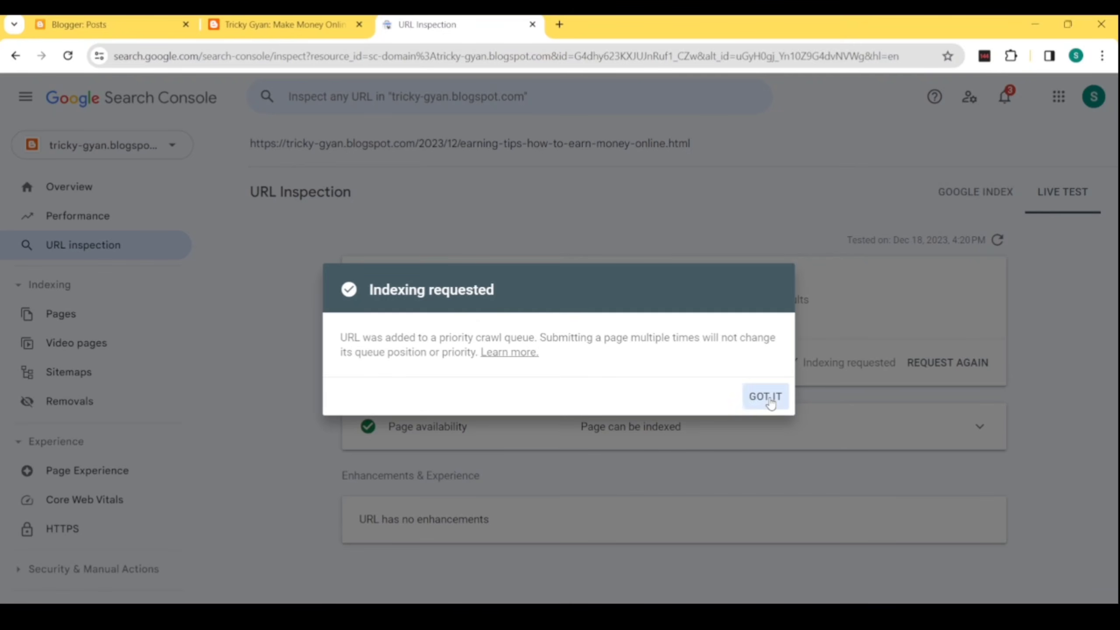
pyautogui.click(767, 399)
# Switch to the Blogger dashboard and read the information on creating a new AdSense account under Earnings
pyautogui.click(162, 34)
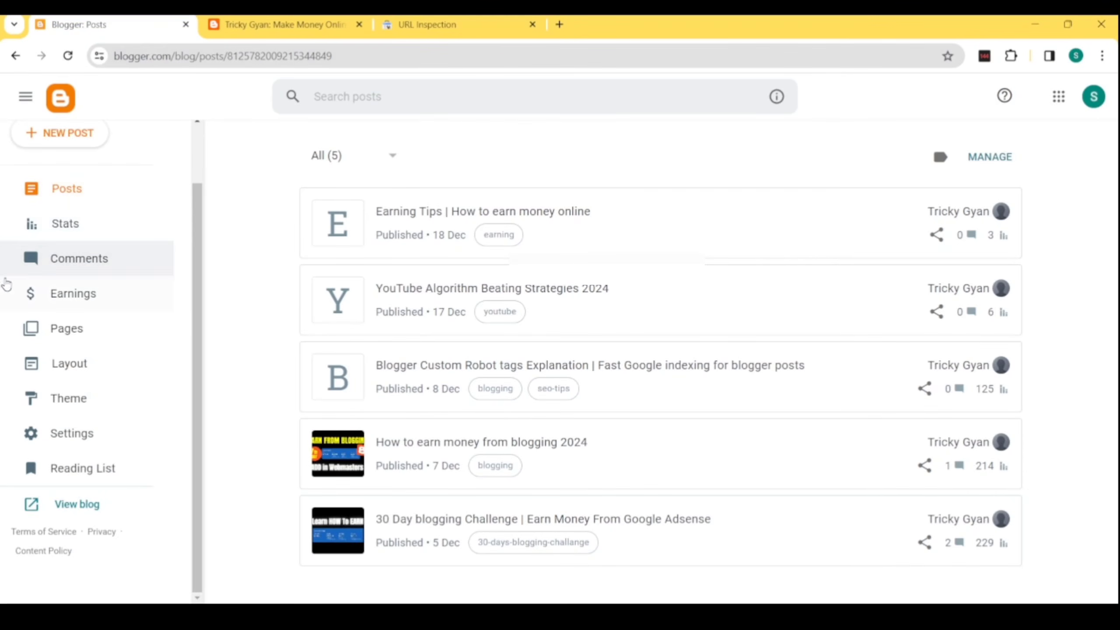
pyautogui.click(73, 294)
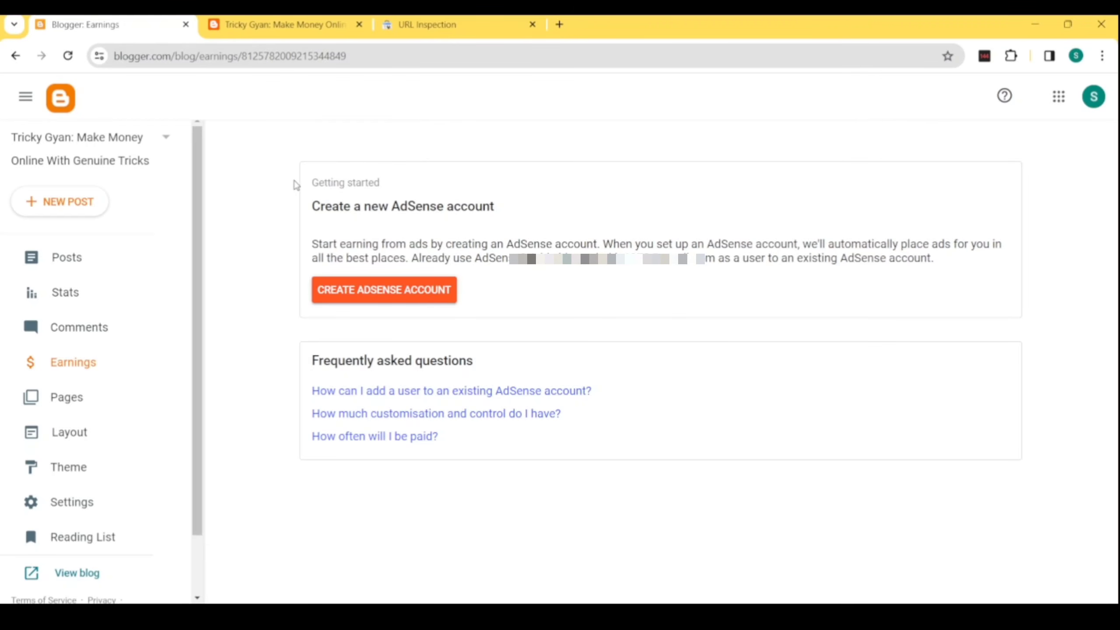
pyautogui.moveTo(480, 200); pyautogui.dragTo(628, 216)
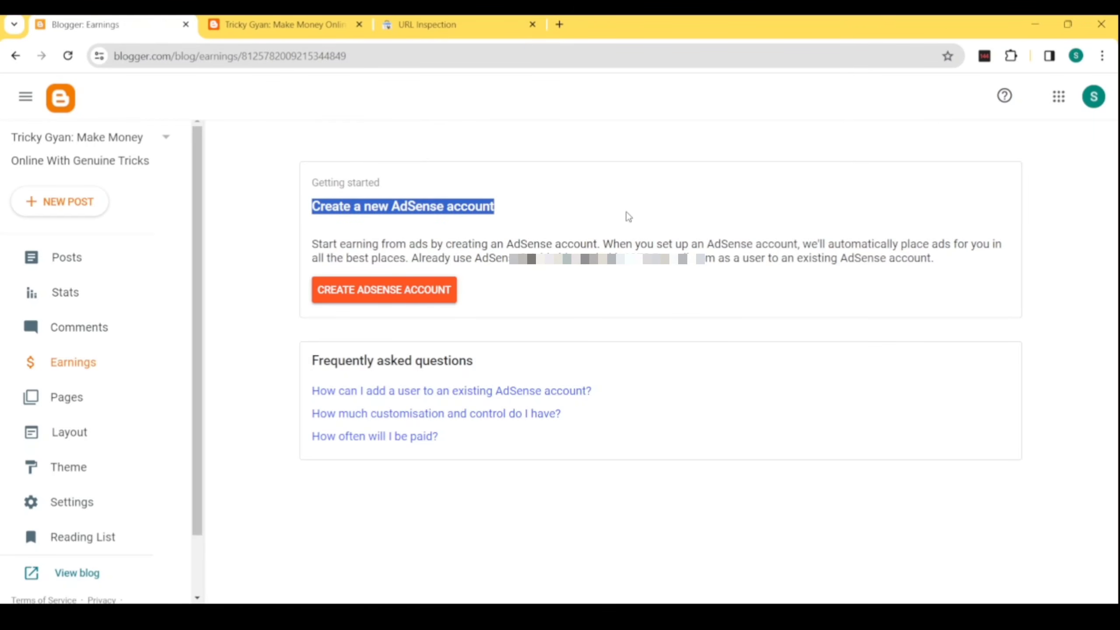
pyautogui.click(492, 209)
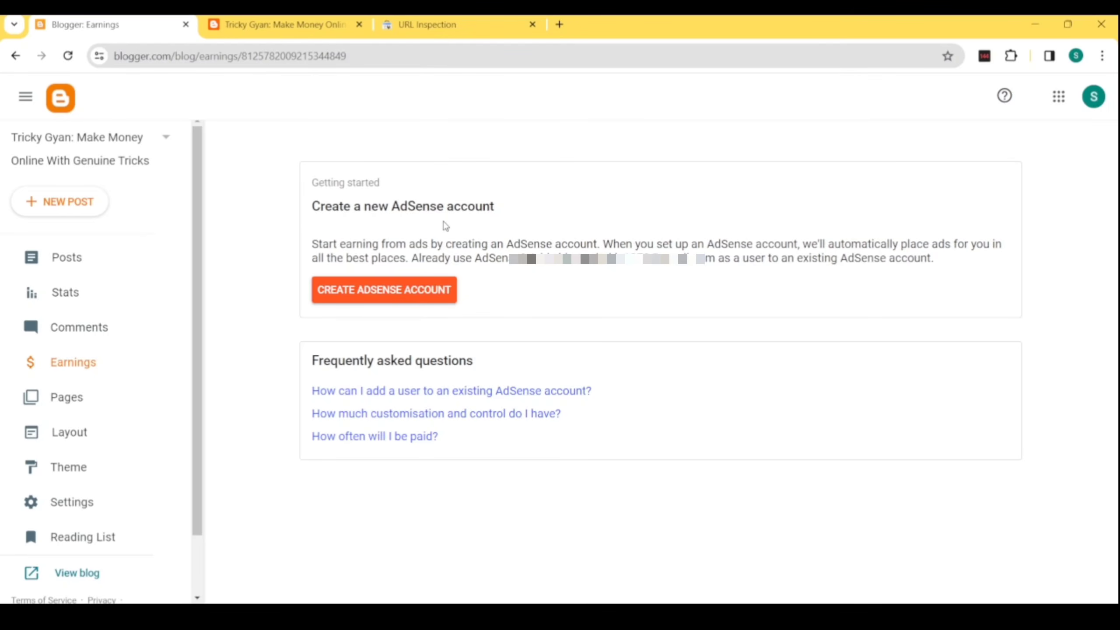
pyautogui.moveTo(312, 241); pyautogui.dragTo(823, 277)
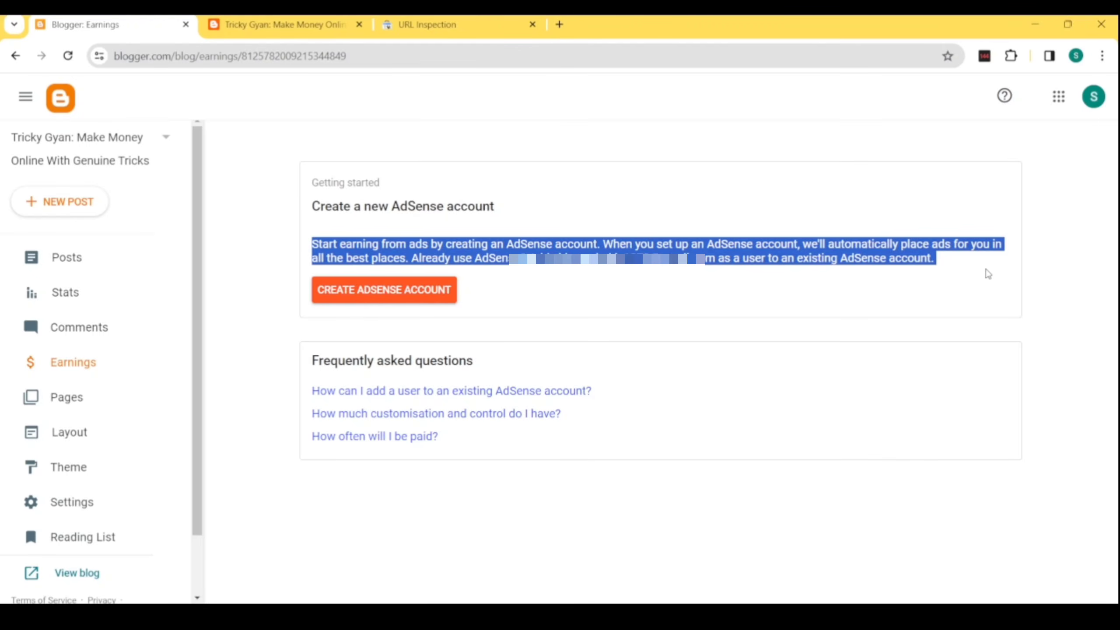
pyautogui.click(802, 272)
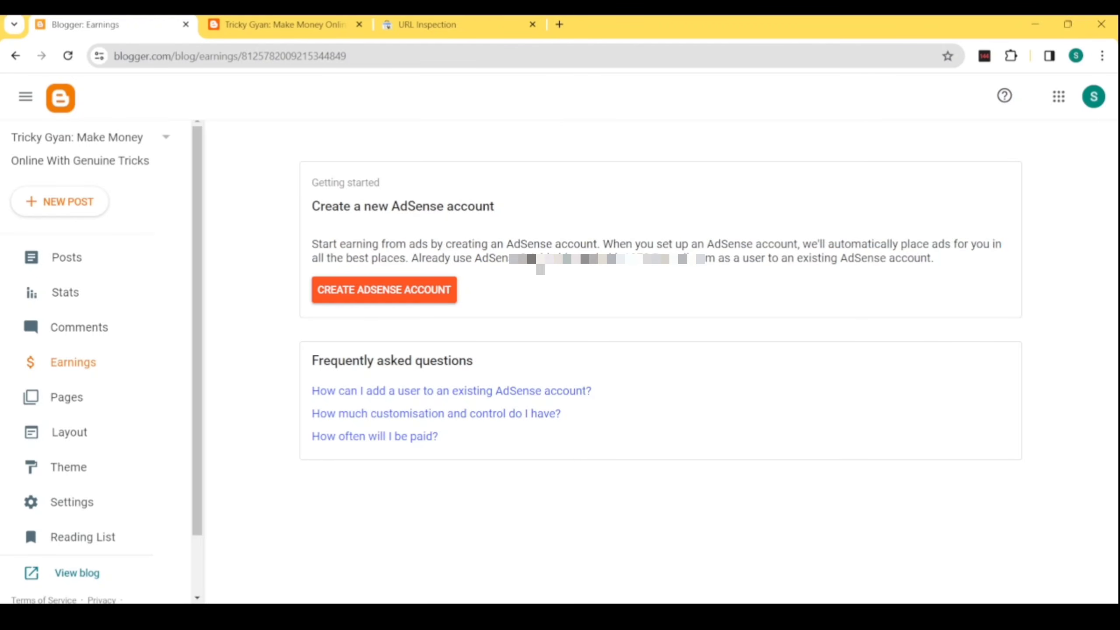
# Start creating an AdSense account for the blog, and close the browser tab showing the Tricky Gyan blog
pyautogui.click(339, 292)
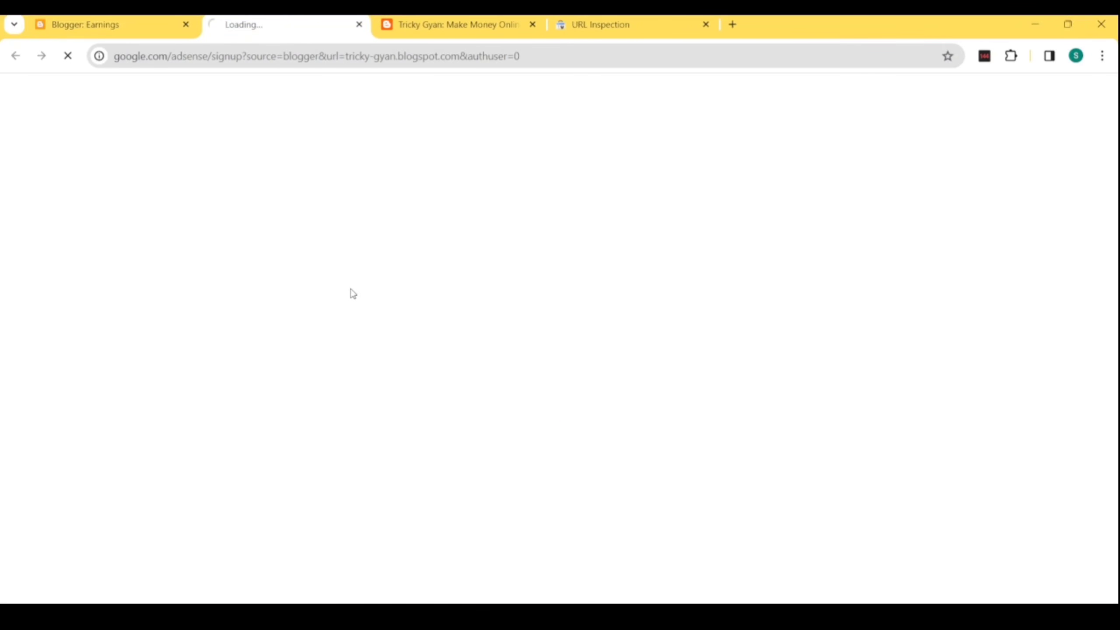
pyautogui.click(533, 24)
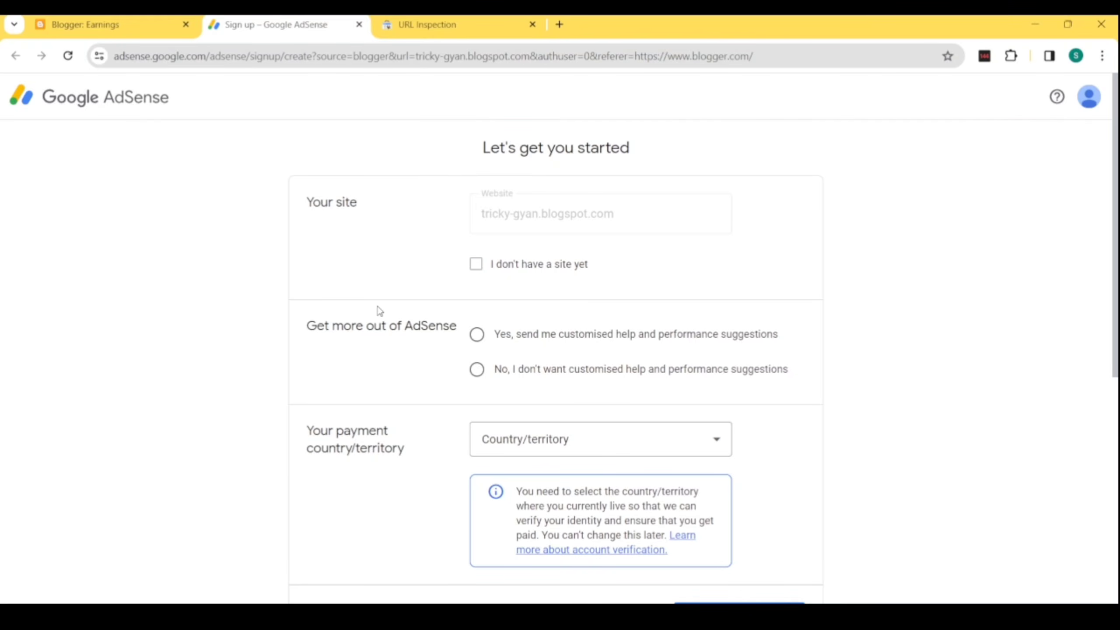
# Decline customised help and performance suggestions in the AdSense sign-up, and set the payment country/territory to India
pyautogui.scroll(-2, 417, 295)
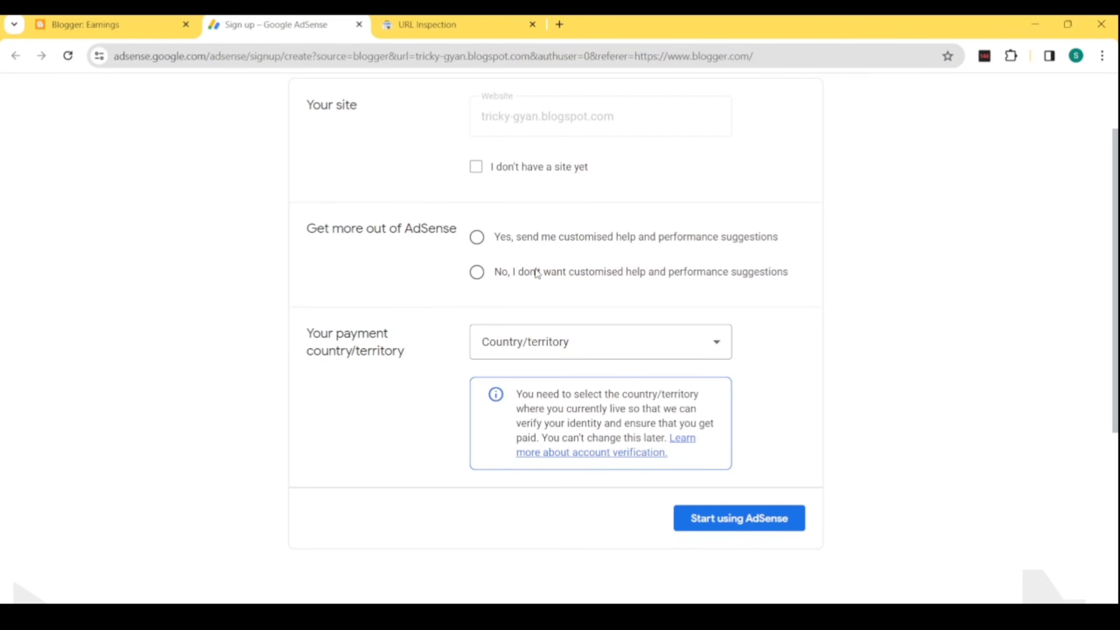
pyautogui.click(478, 273)
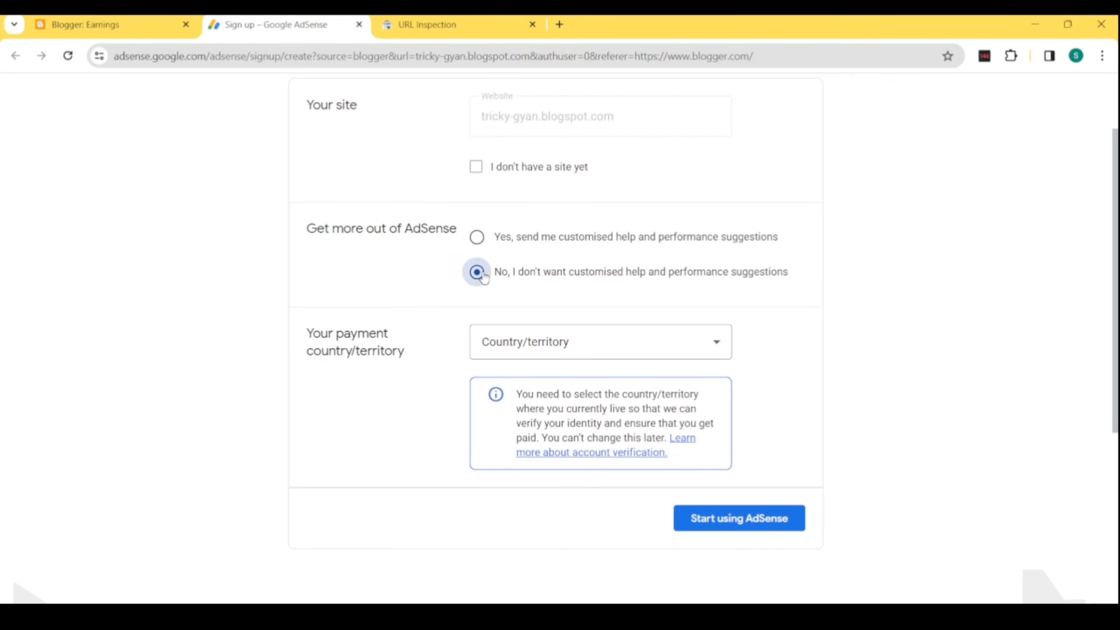
pyautogui.click(547, 348)
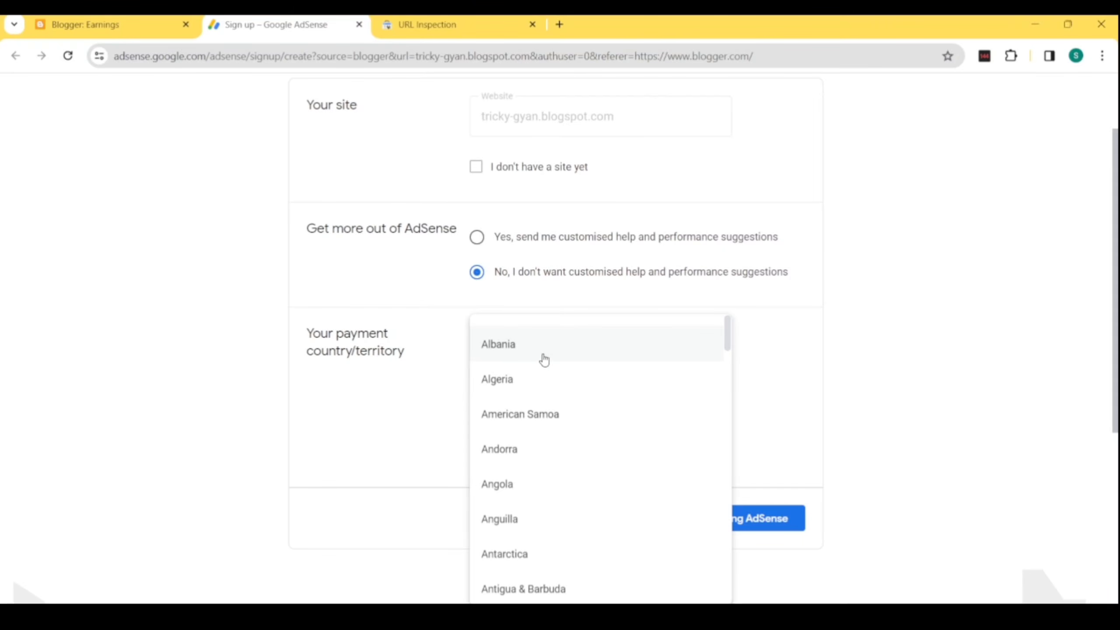
pyautogui.write('in')
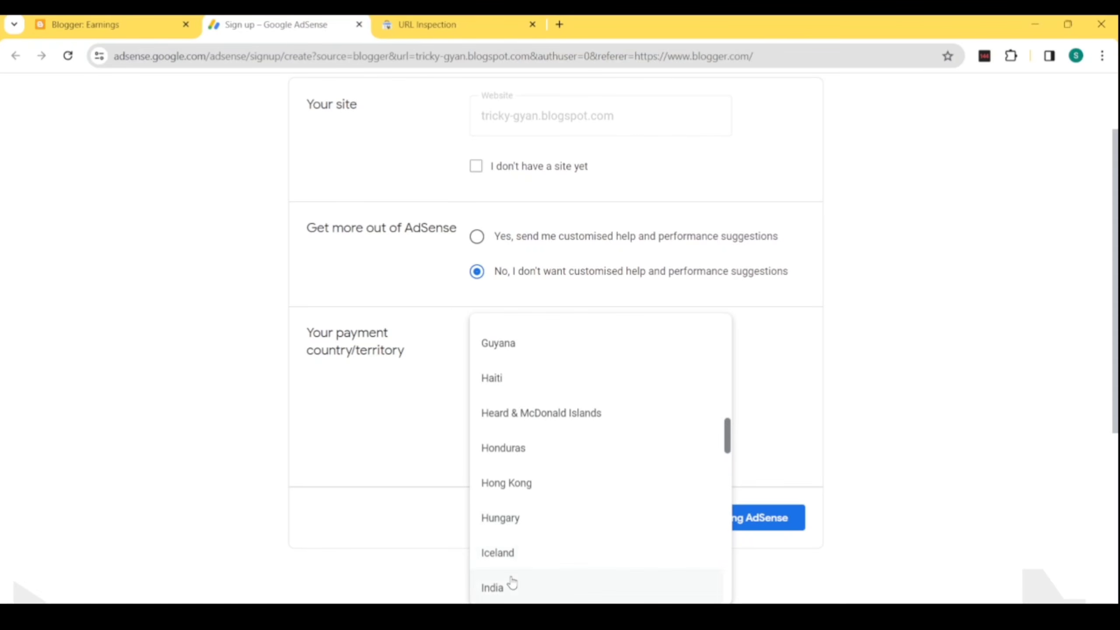
pyautogui.click(513, 593)
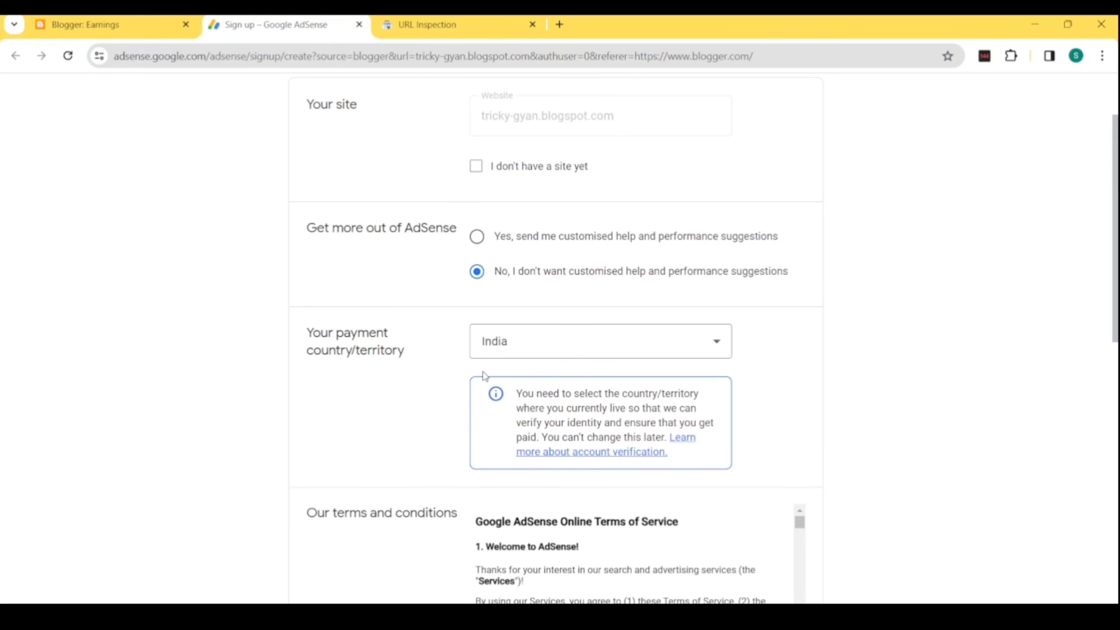
# Accept the AdSense agreement and go through the Online Terms of Service to the end
pyautogui.scroll(-4, 478, 392)
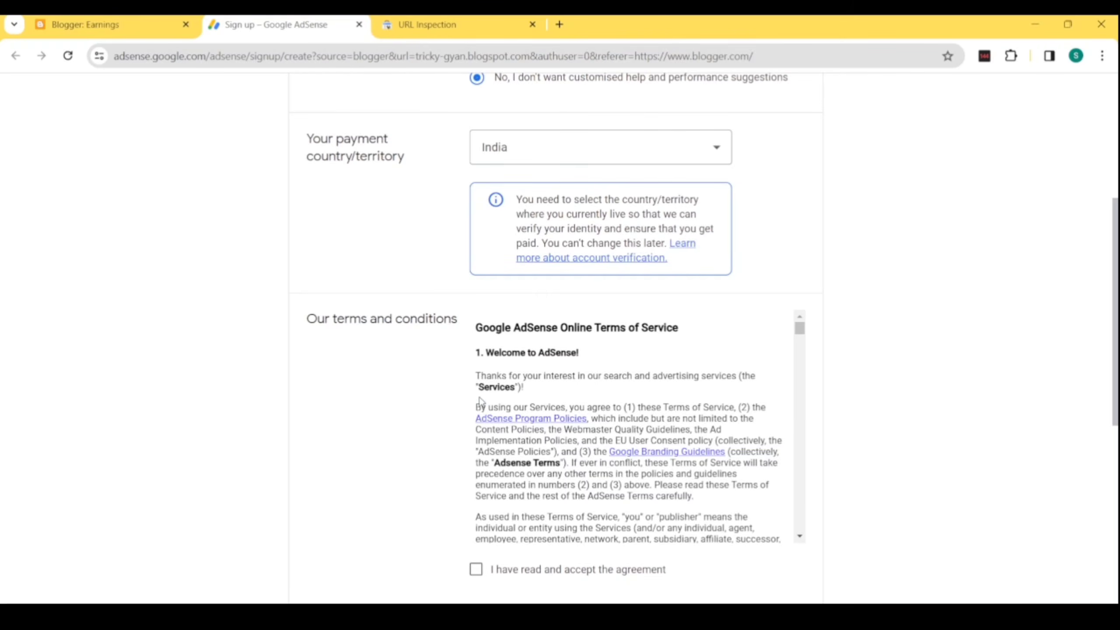
pyautogui.click(475, 569)
pyautogui.scroll(-10, 602, 428)
pyautogui.moveTo(799, 399); pyautogui.dragTo(812, 531)
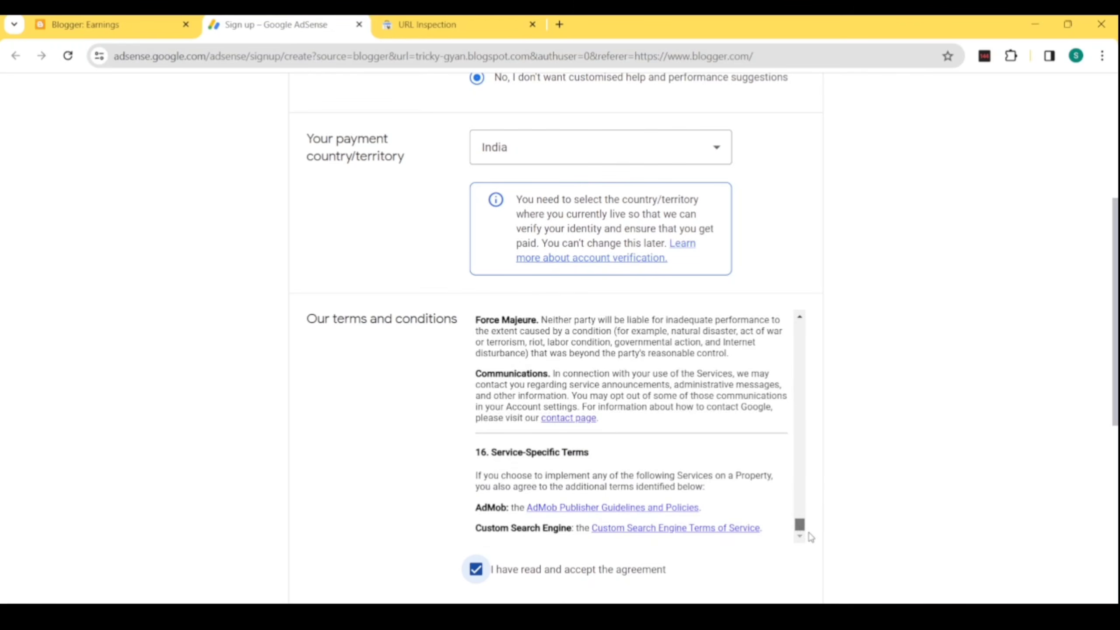
# Finish reviewing the AdSense terms and submit the sign-up to start using AdSense
pyautogui.scroll(2, 545, 431)
pyautogui.scroll(-10, 545, 430)
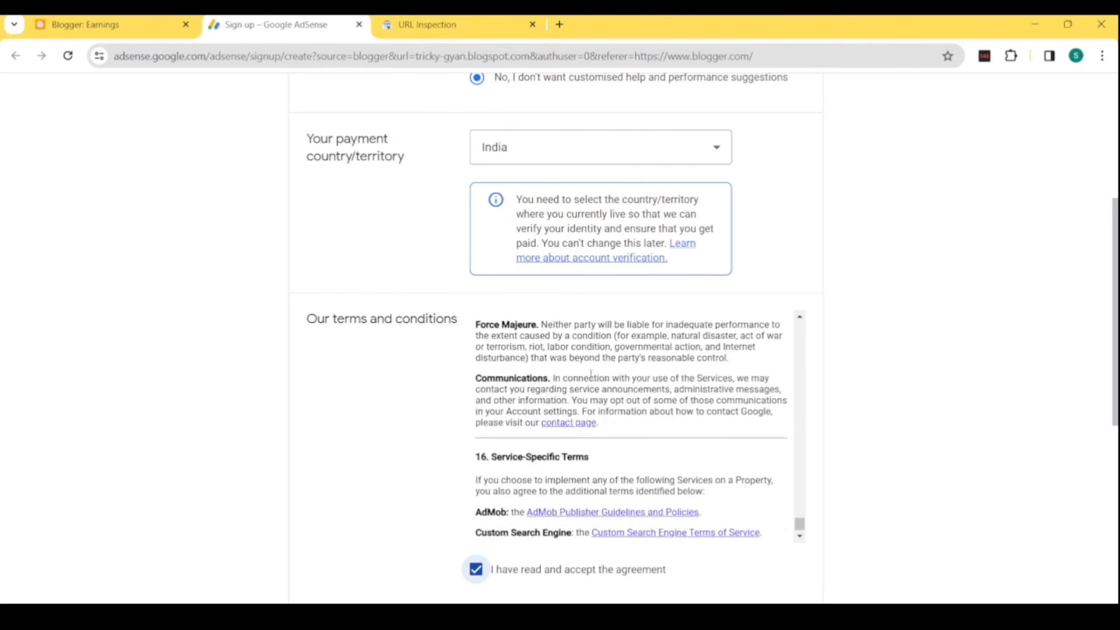
pyautogui.scroll(4, 842, 384)
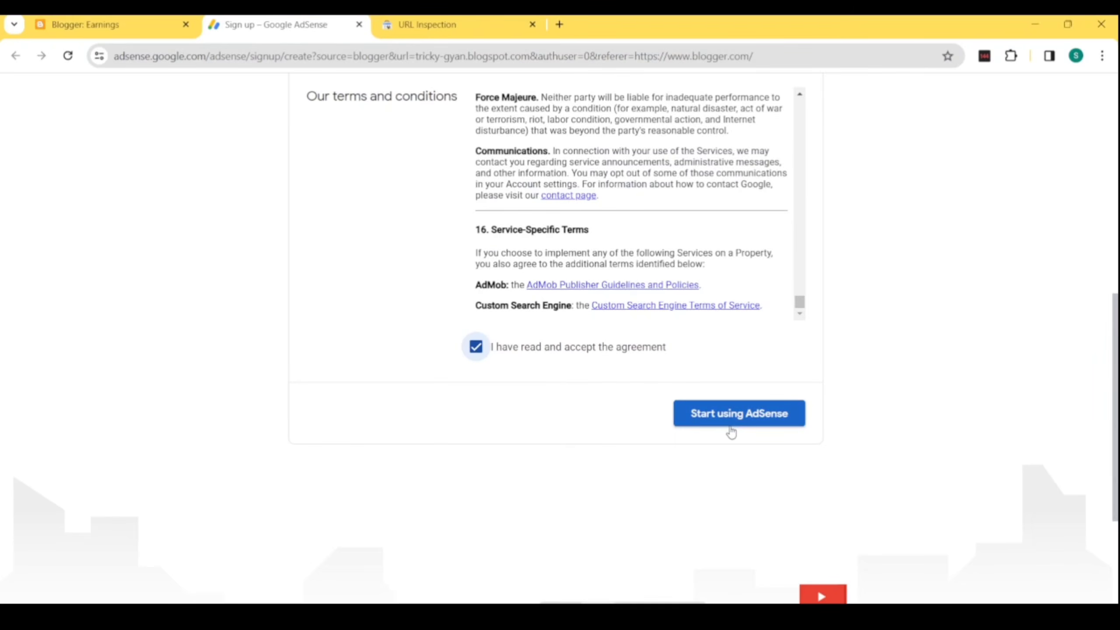
pyautogui.scroll(10, 661, 397)
pyautogui.scroll(-10, 661, 353)
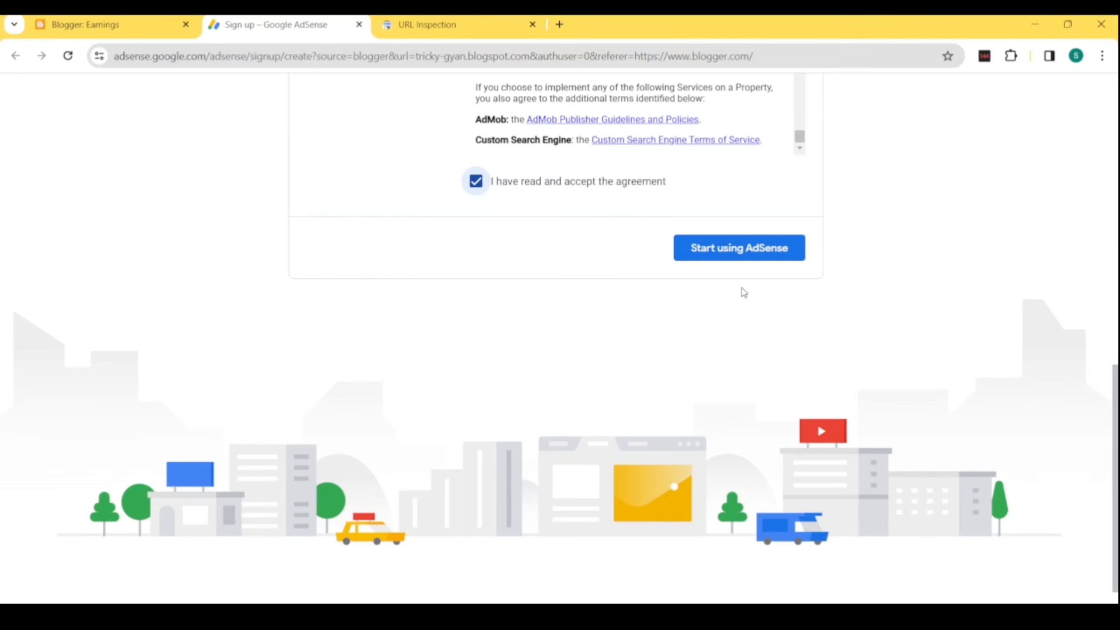
pyautogui.click(735, 255)
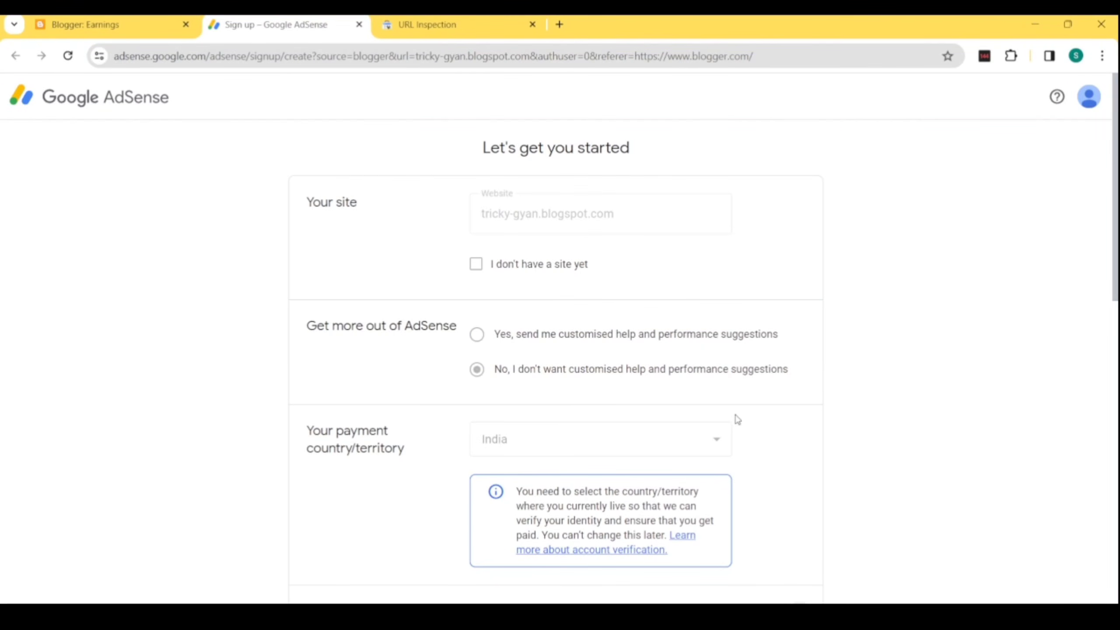
pyautogui.scroll(-7, 737, 420)
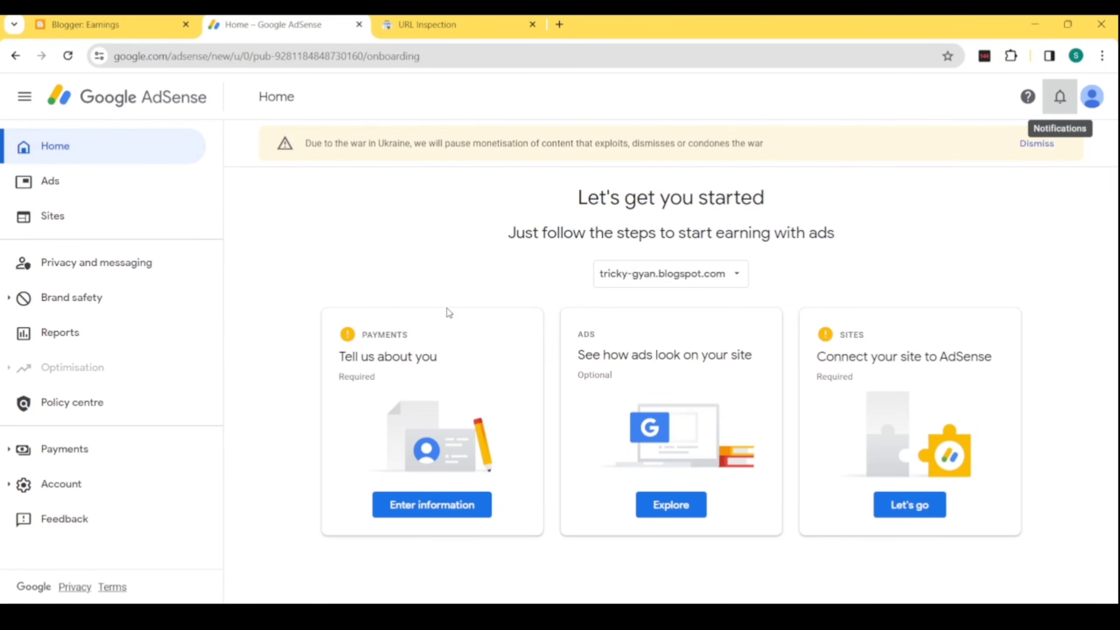
# Open the Ads section and go through the Auto ads introduction to its end
pyautogui.click(104, 191)
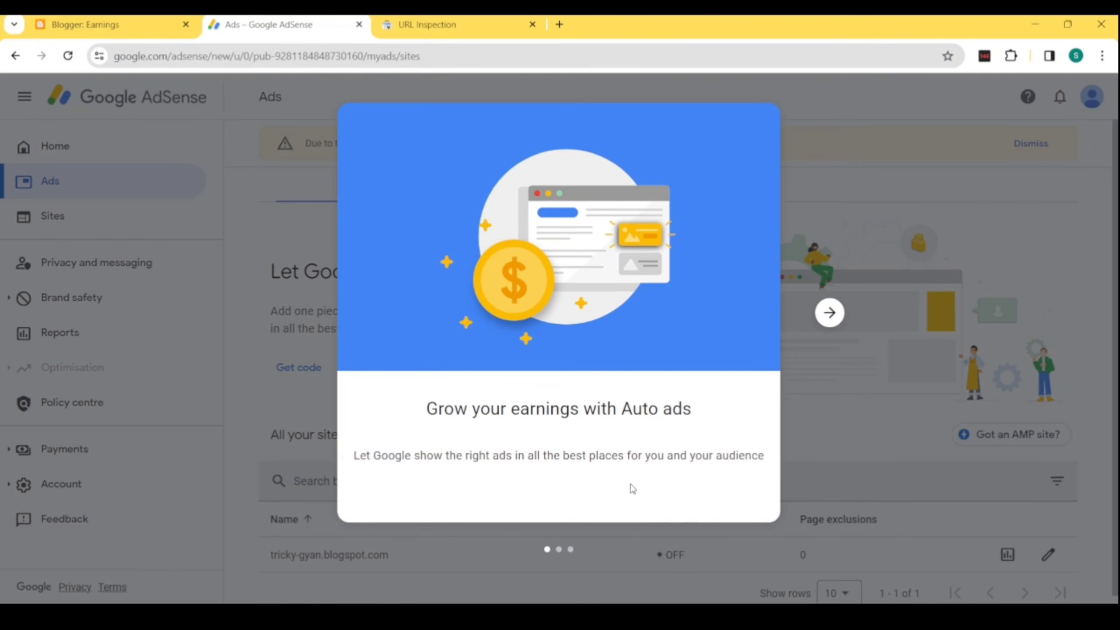
pyautogui.click(842, 312)
pyautogui.click(841, 313)
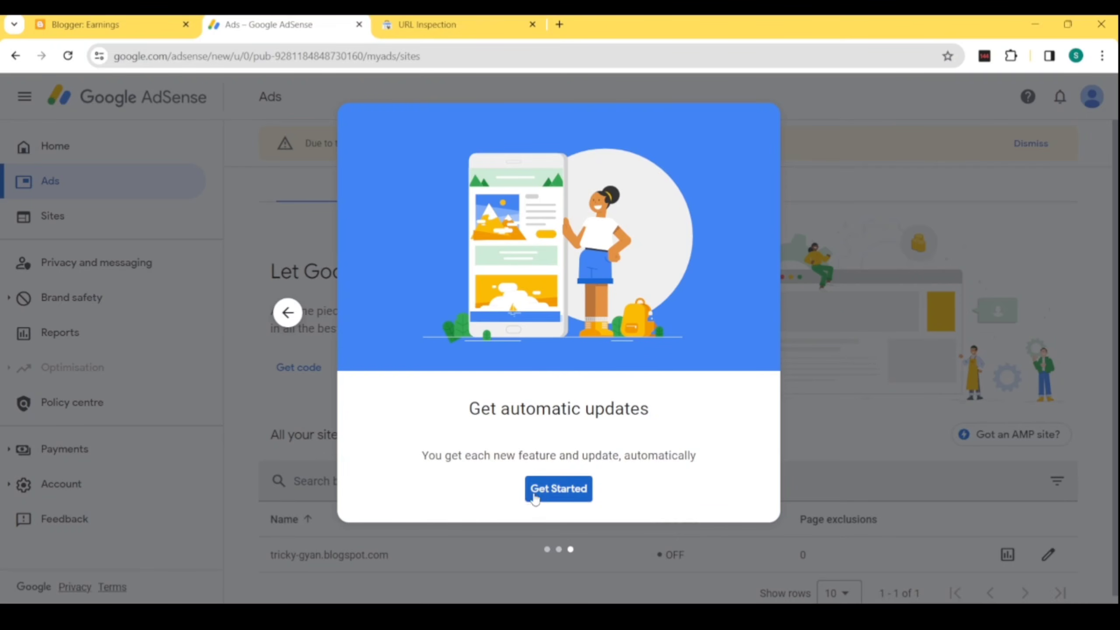
pyautogui.click(529, 497)
# Open the Sites section and check the blog's approval status and the explanation of the approval statuses
pyautogui.click(106, 220)
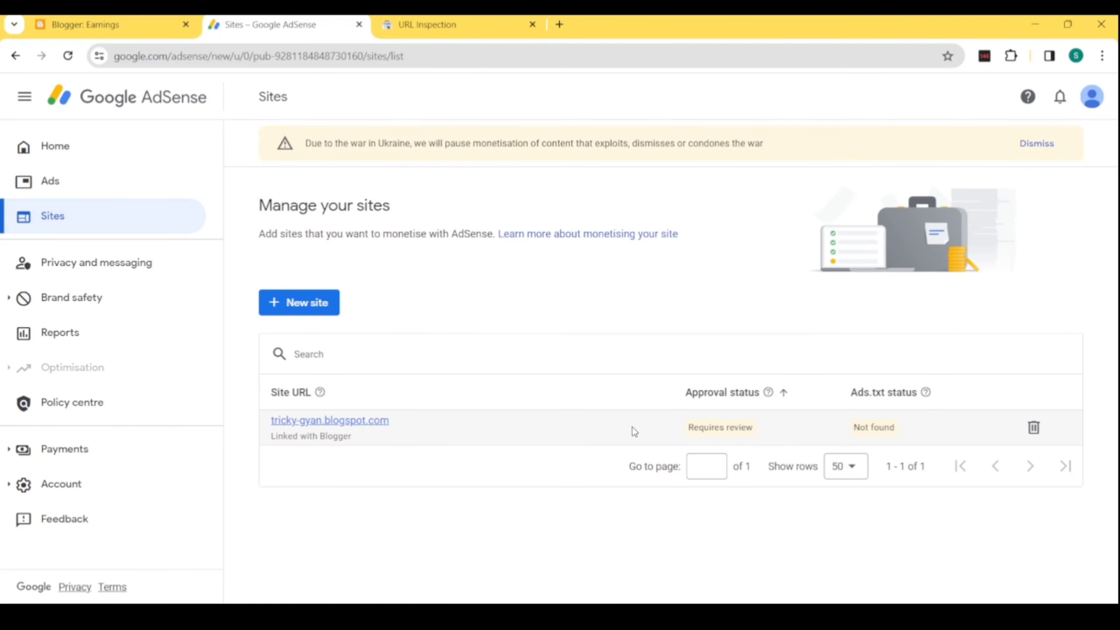
pyautogui.moveTo(681, 431); pyautogui.dragTo(754, 429)
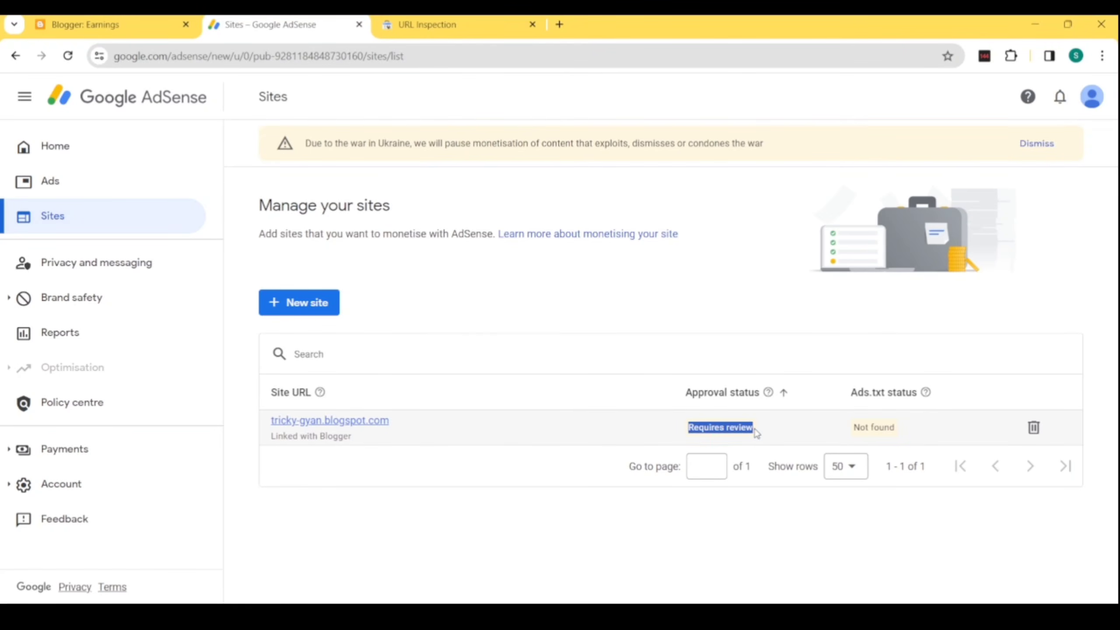
pyautogui.moveTo(771, 398)
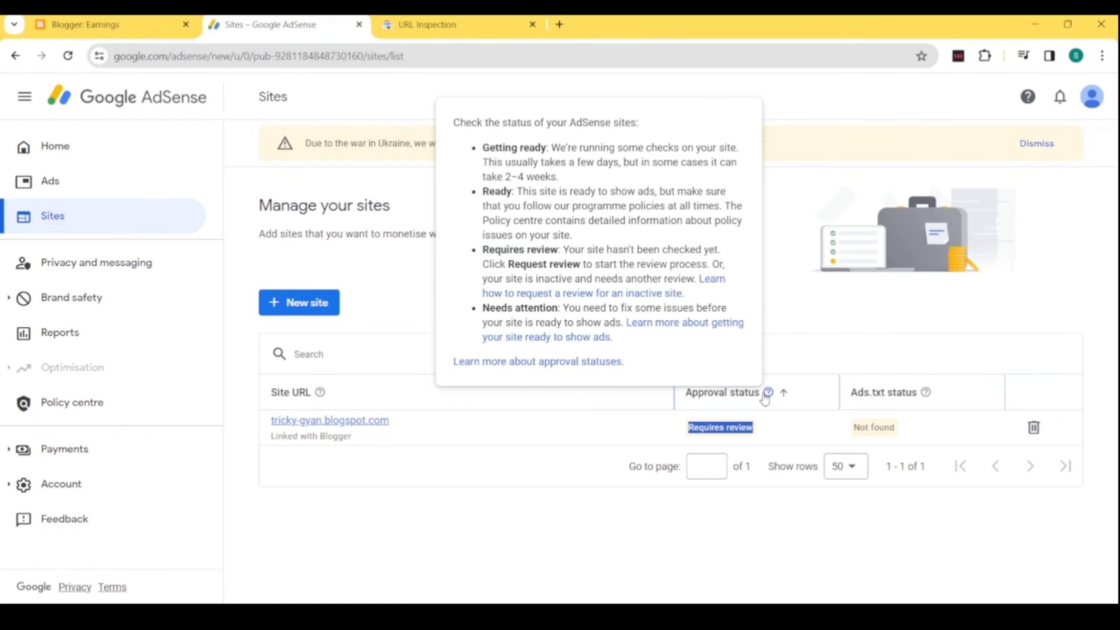
pyautogui.click(505, 454)
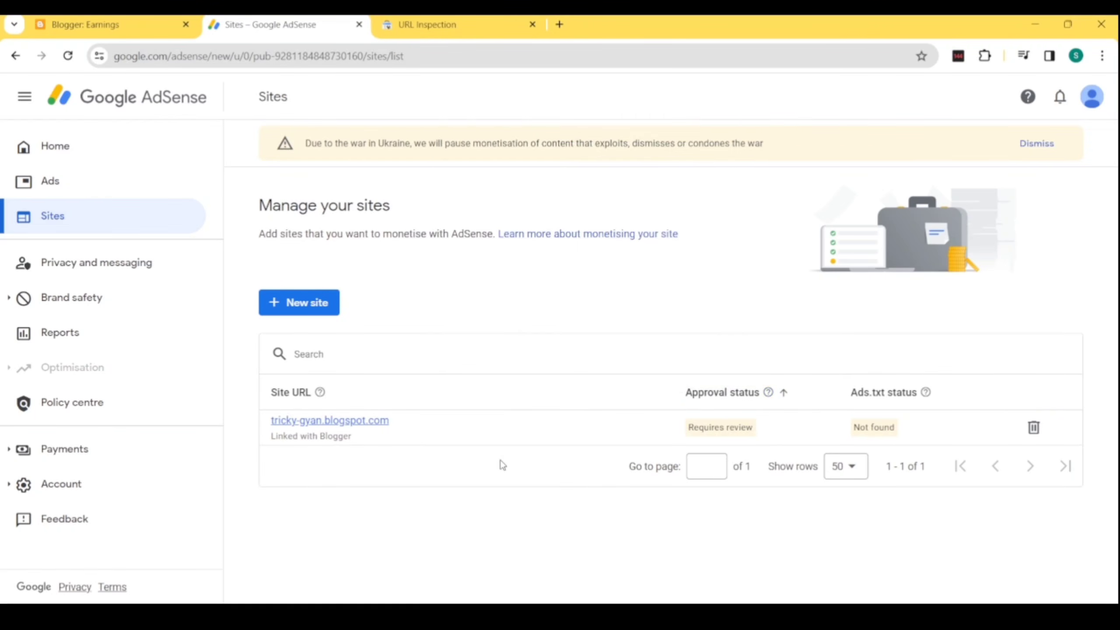
# Open the site details of tricky-gyan.blogspot.com and complete the site ownership verification through Blogger
pyautogui.click(301, 422)
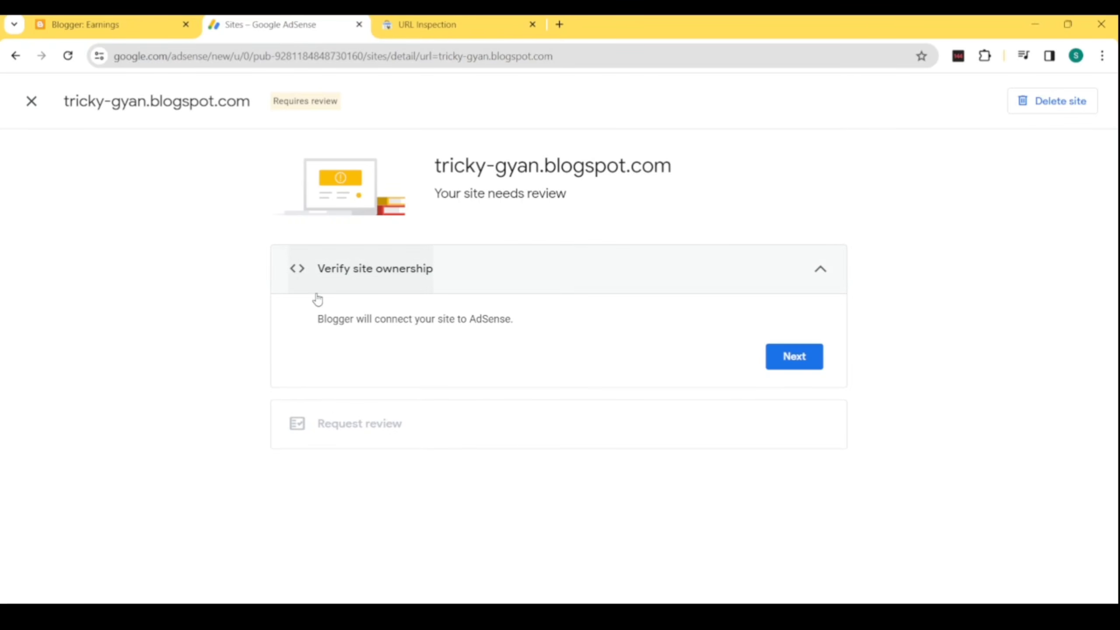
pyautogui.click(305, 270)
pyautogui.click(359, 272)
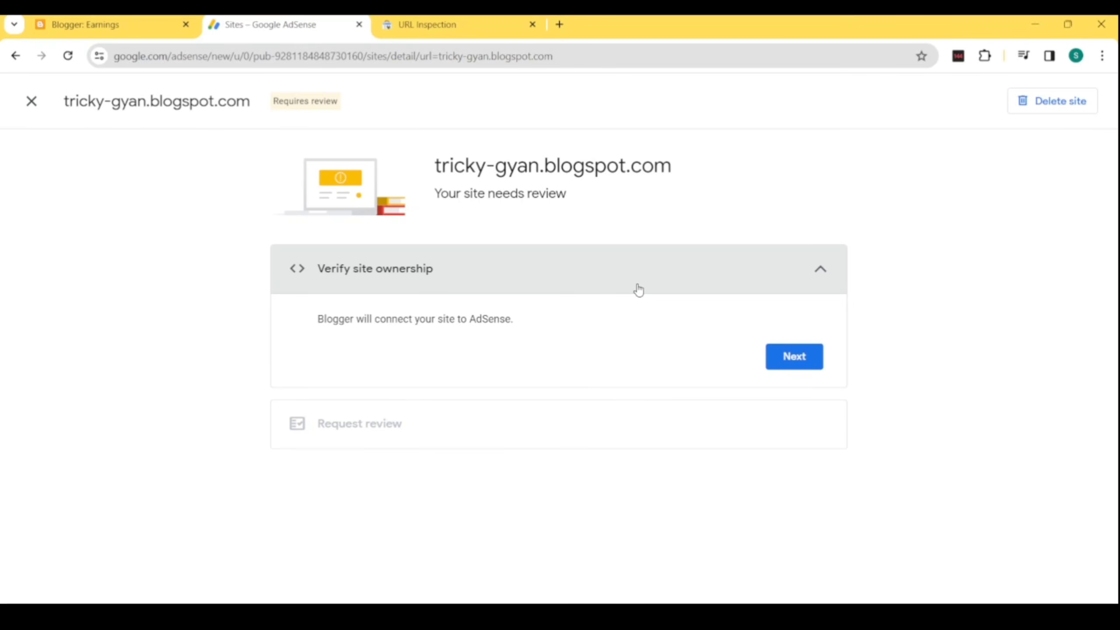
pyautogui.click(609, 285)
pyautogui.click(610, 285)
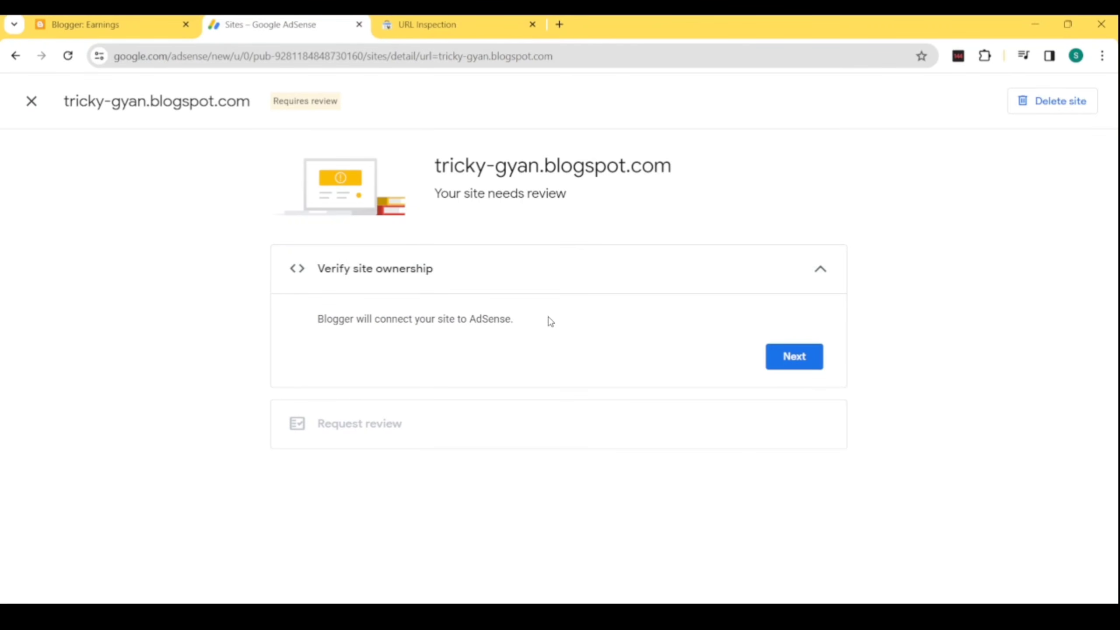
pyautogui.moveTo(309, 328); pyautogui.dragTo(558, 333)
pyautogui.click(740, 357)
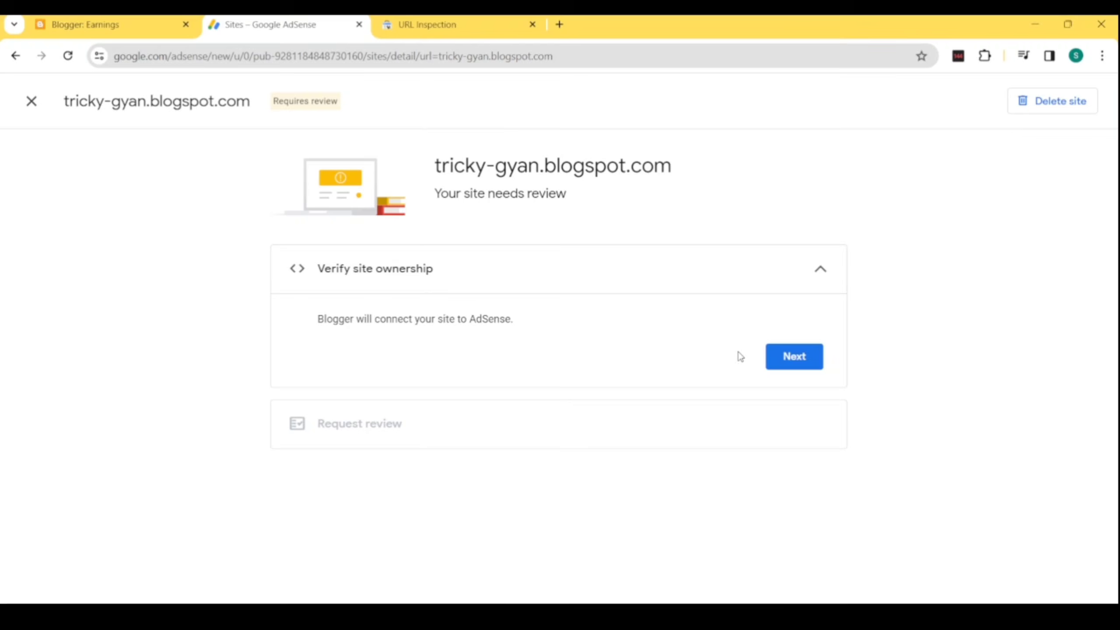
pyautogui.click(805, 366)
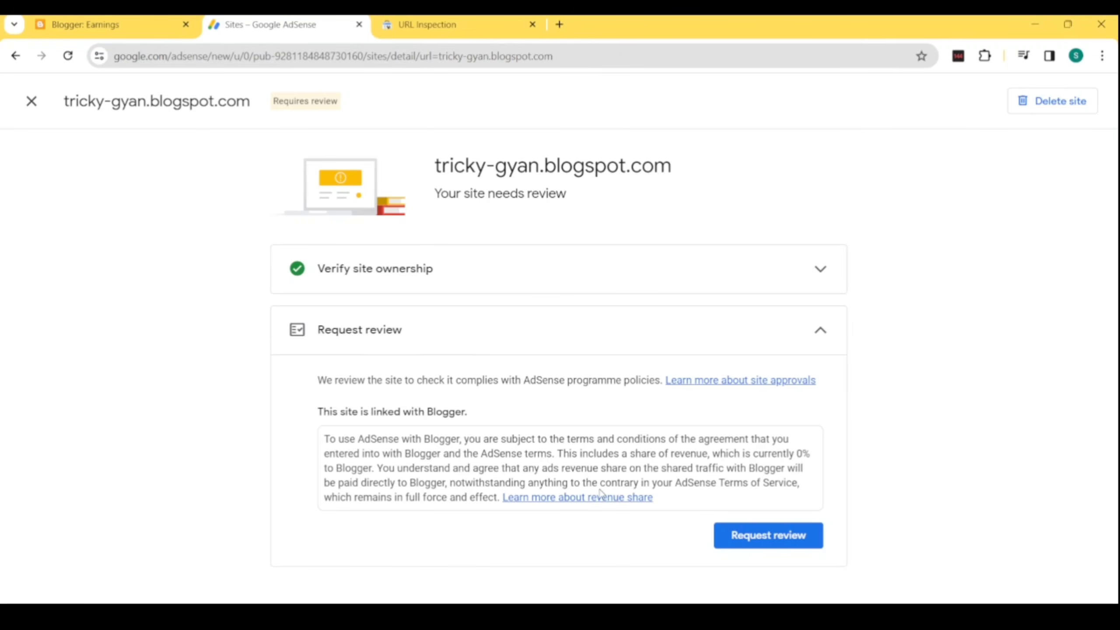
# Request the AdSense review of tricky-gyan.blogspot.com and check the ownership and review sections
pyautogui.click(760, 543)
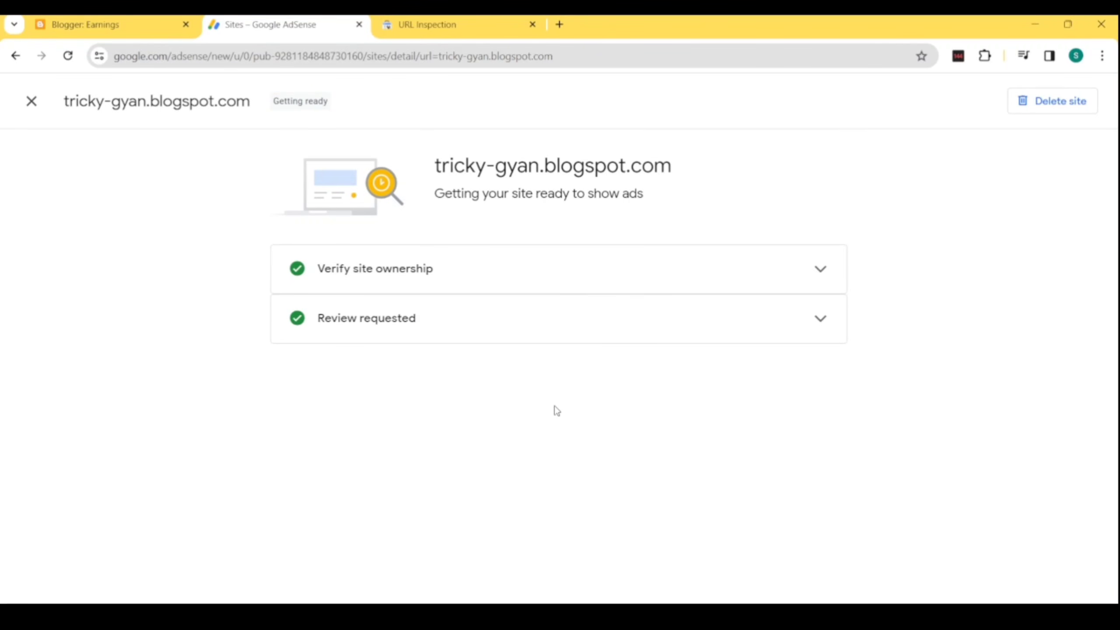
pyautogui.click(490, 328)
pyautogui.click(523, 330)
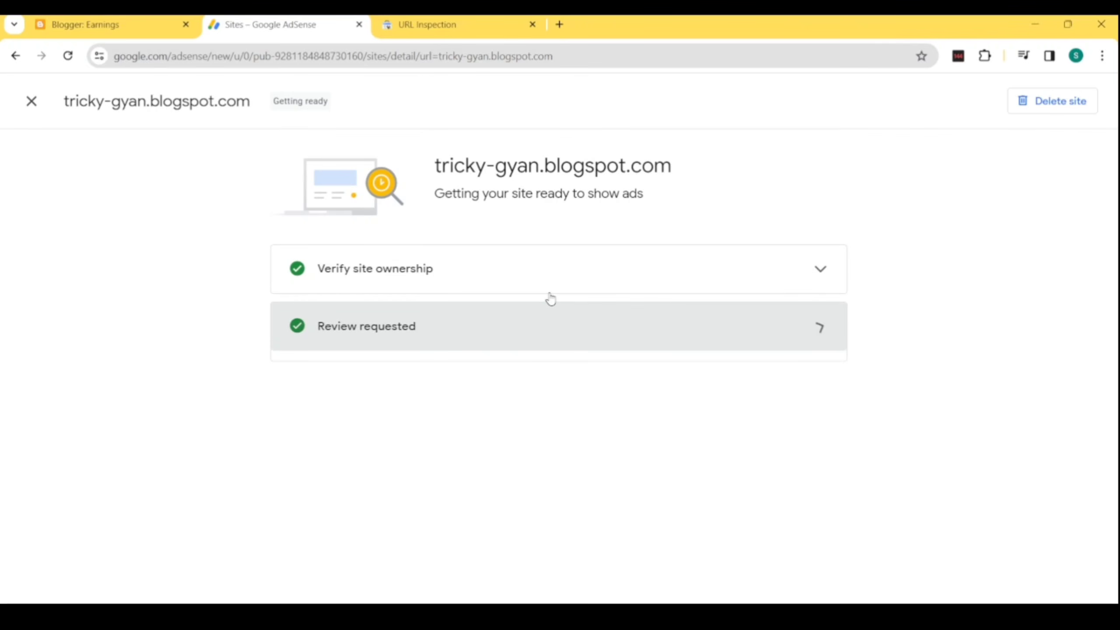
pyautogui.click(560, 264)
pyautogui.click(442, 262)
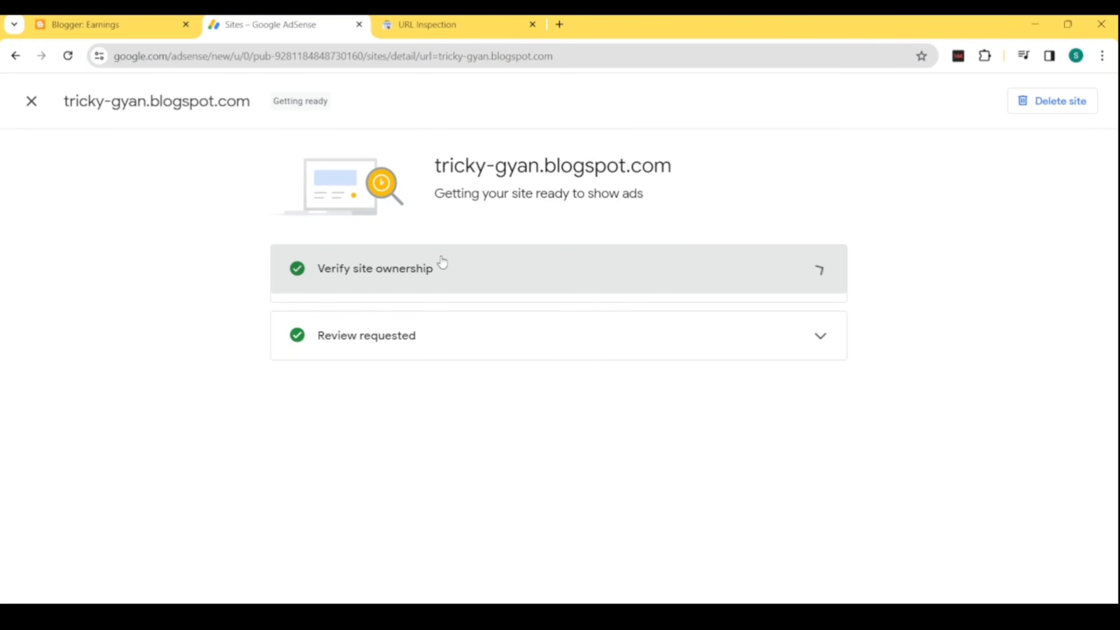
# Close the site details and check the blog's approval status in the site list
pyautogui.click(35, 109)
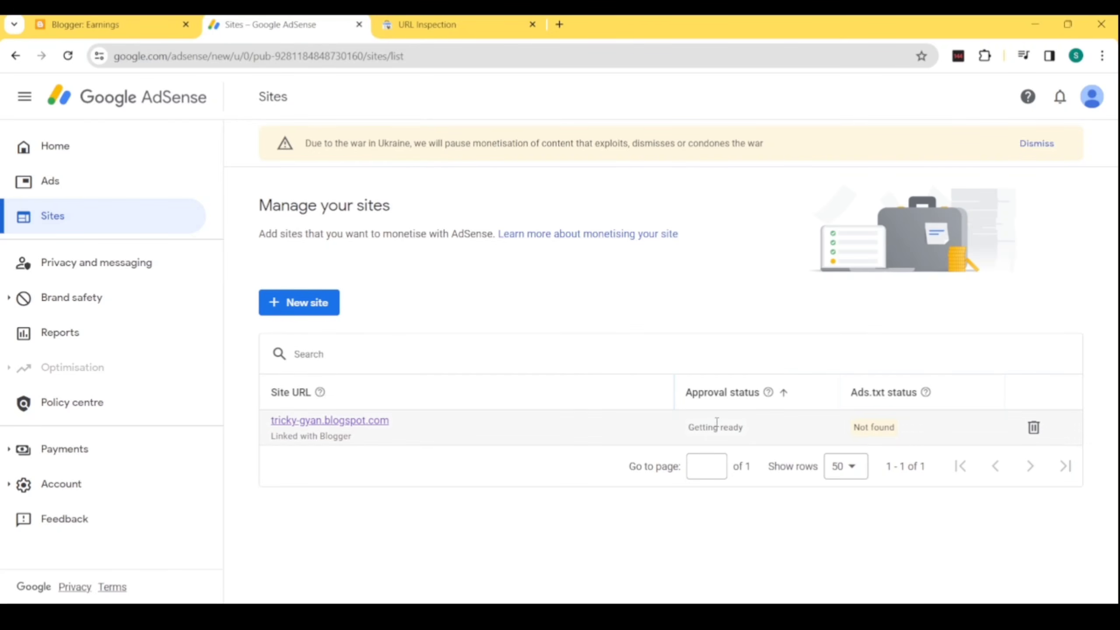
pyautogui.moveTo(679, 432); pyautogui.dragTo(768, 431)
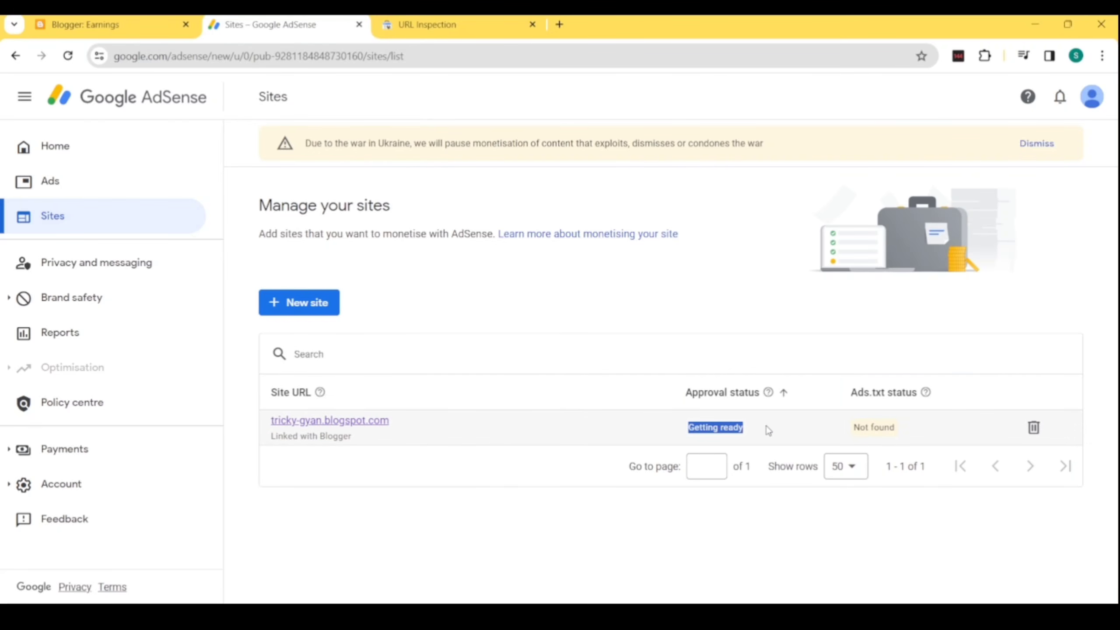
pyautogui.click(445, 508)
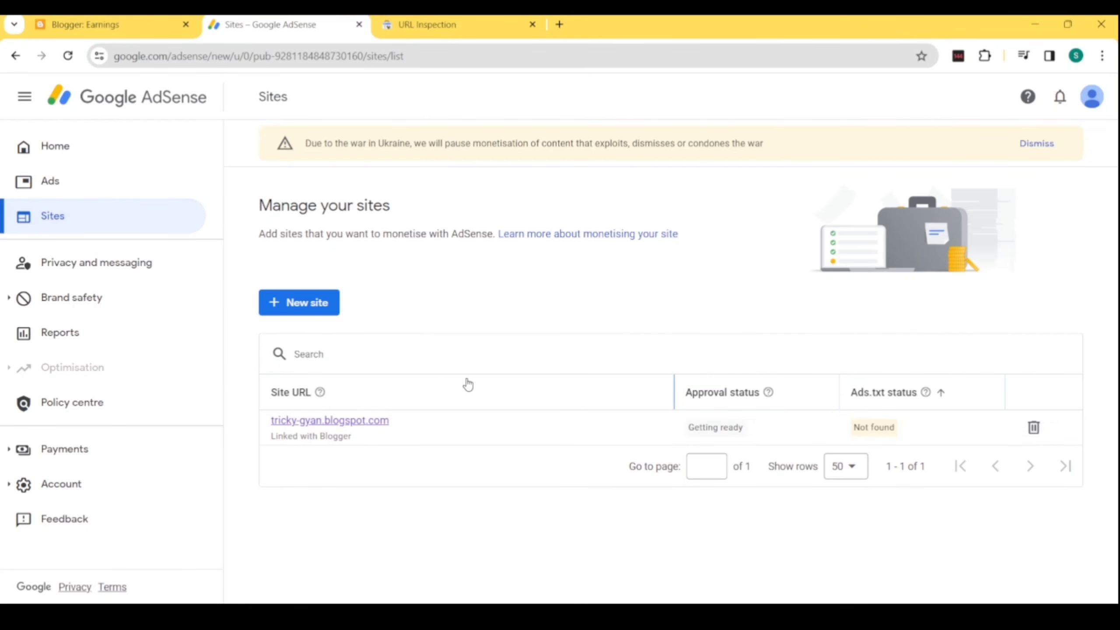
# Open the ad settings preview of tricky-gyan.blogspot.com from the Ads section and examine the ad placements in the mobile view
pyautogui.click(163, 193)
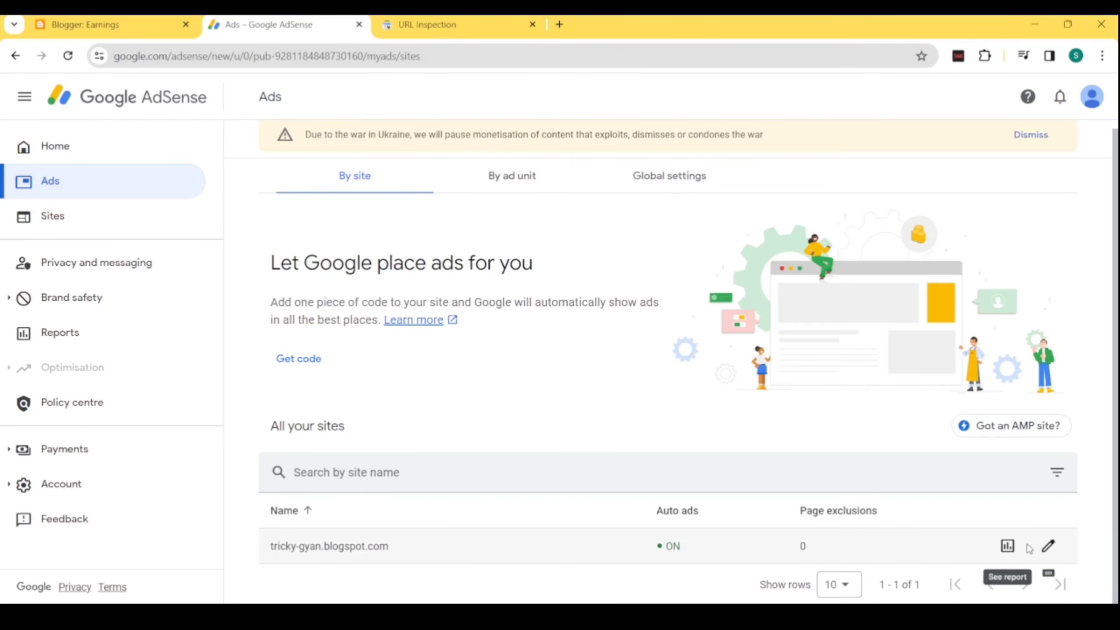
pyautogui.click(1049, 547)
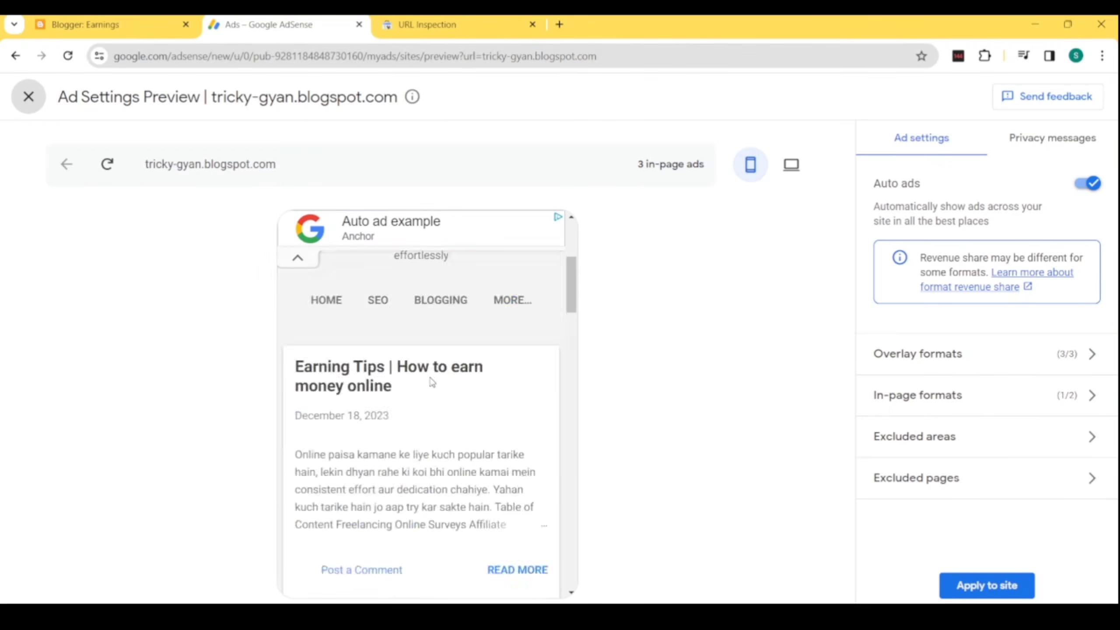
pyautogui.scroll(-6, 436, 363)
pyautogui.scroll(-10, 436, 368)
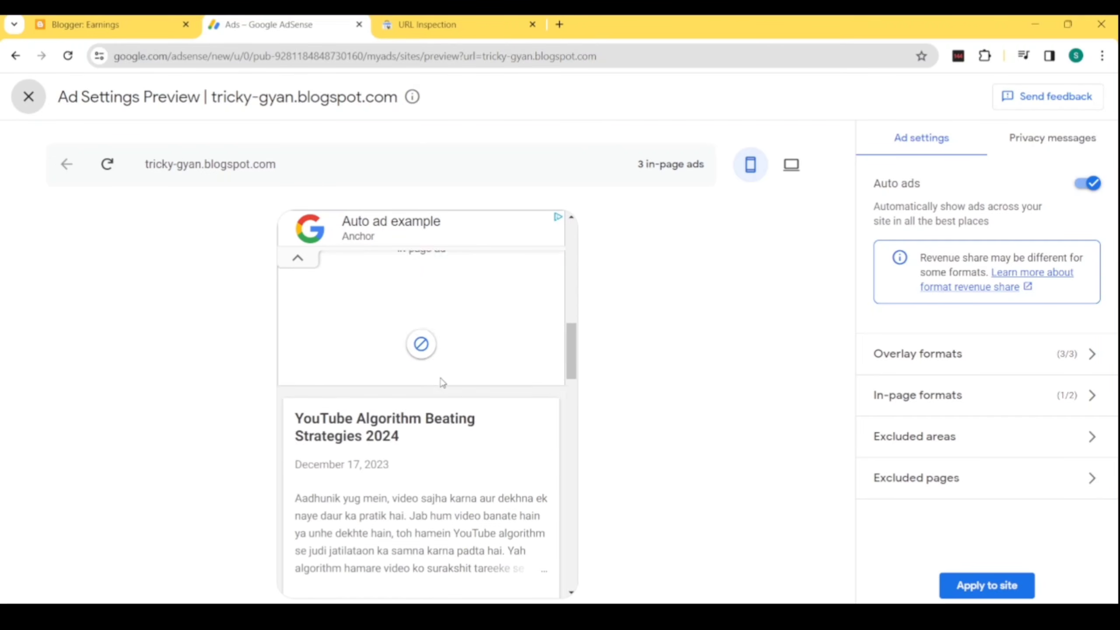
pyautogui.scroll(-8, 469, 375)
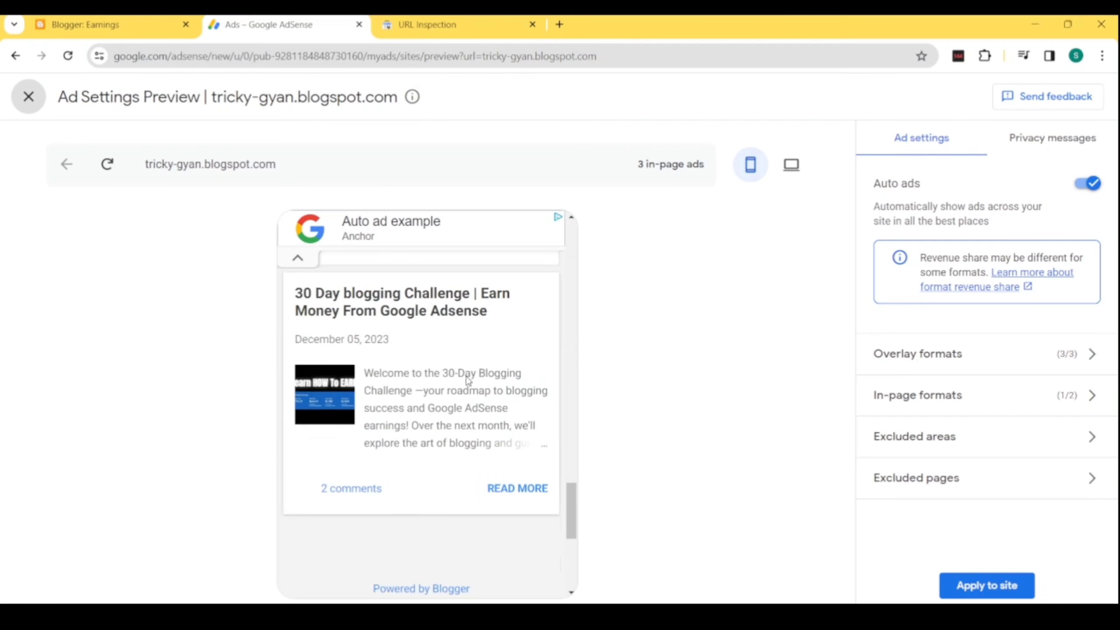
pyautogui.scroll(10, 480, 433)
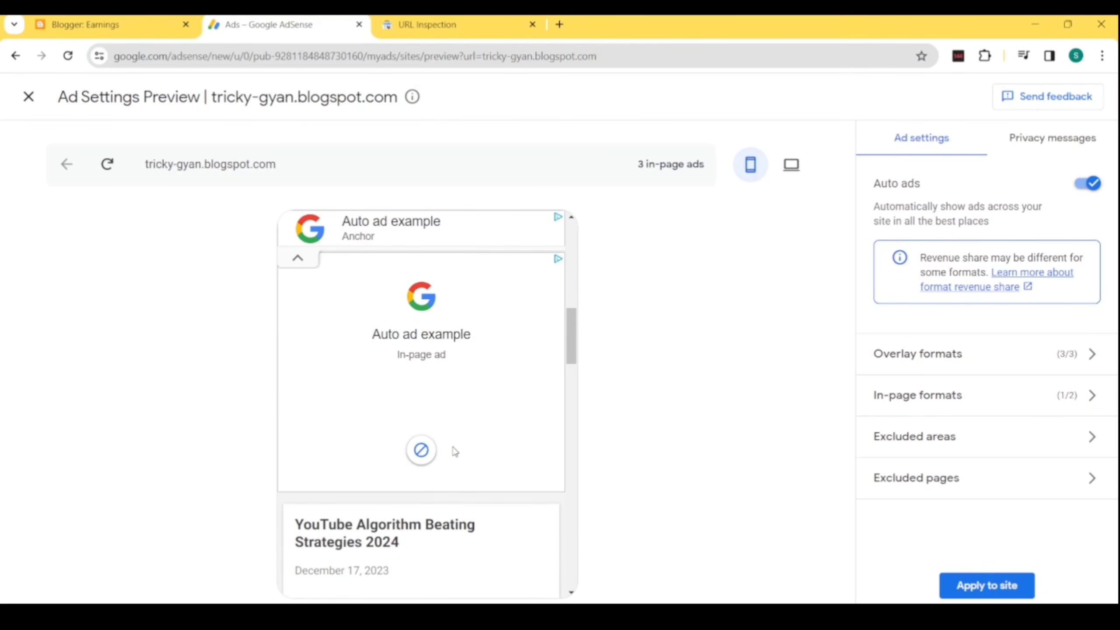
pyautogui.scroll(6, 466, 474)
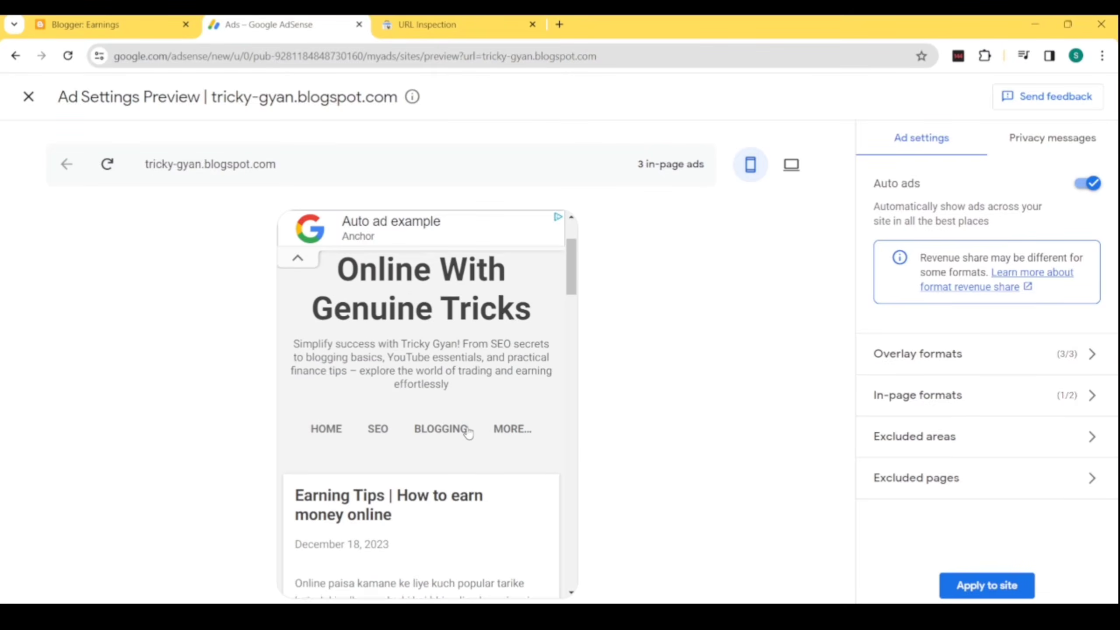
pyautogui.scroll(-8, 489, 423)
pyautogui.scroll(-10, 488, 428)
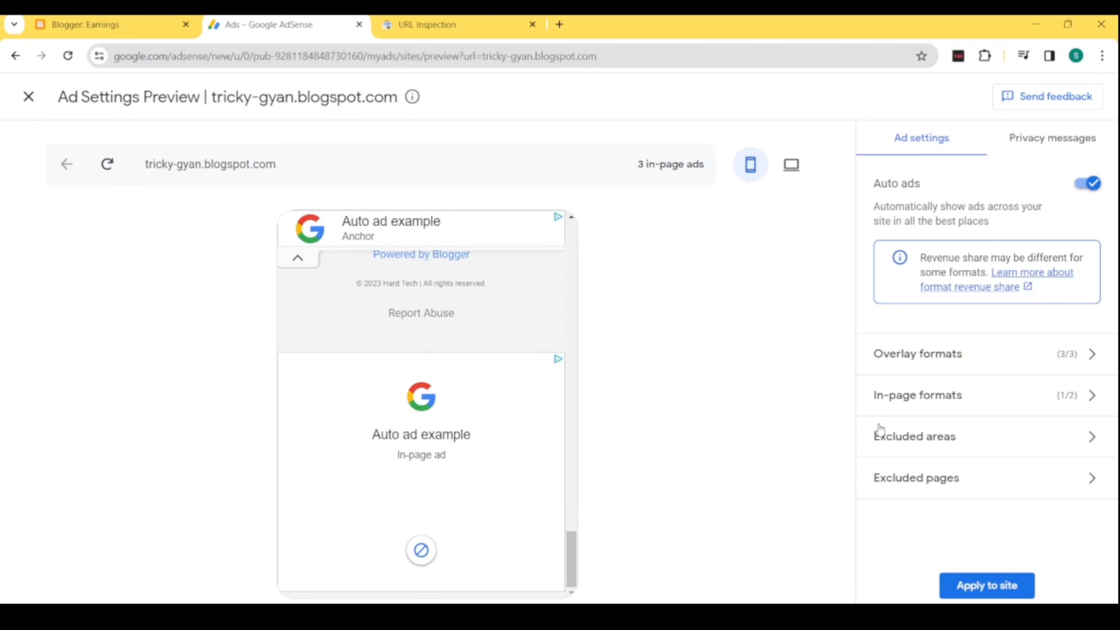
# Enable Multiplex ads in the in-page formats, raise the ad load to about three quarters of the maximum, and return to the preview
pyautogui.click(942, 401)
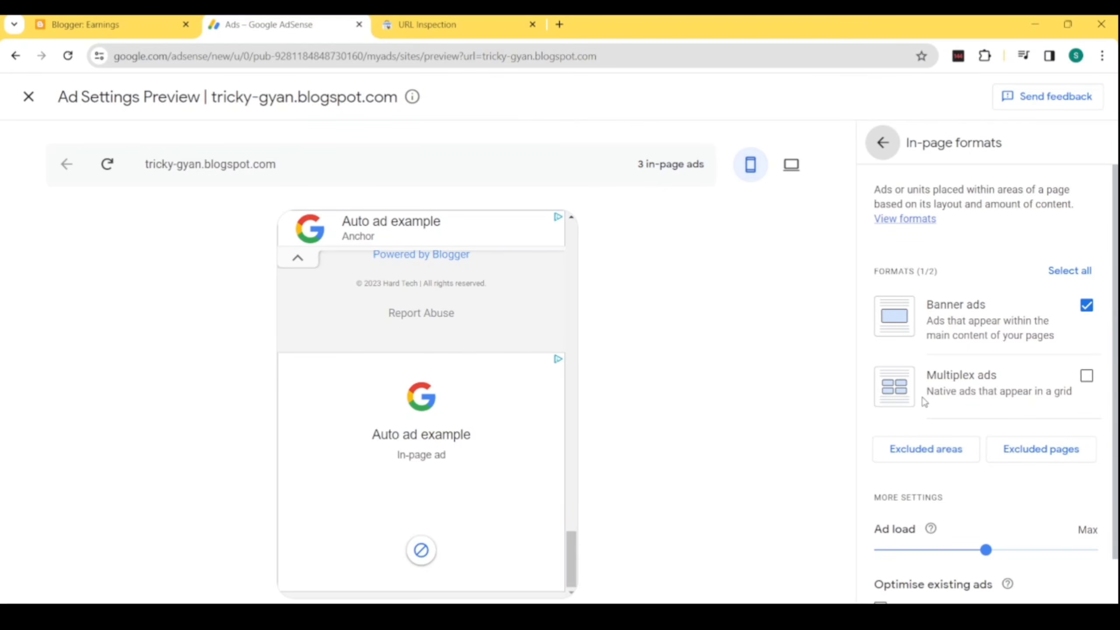
pyautogui.click(1086, 375)
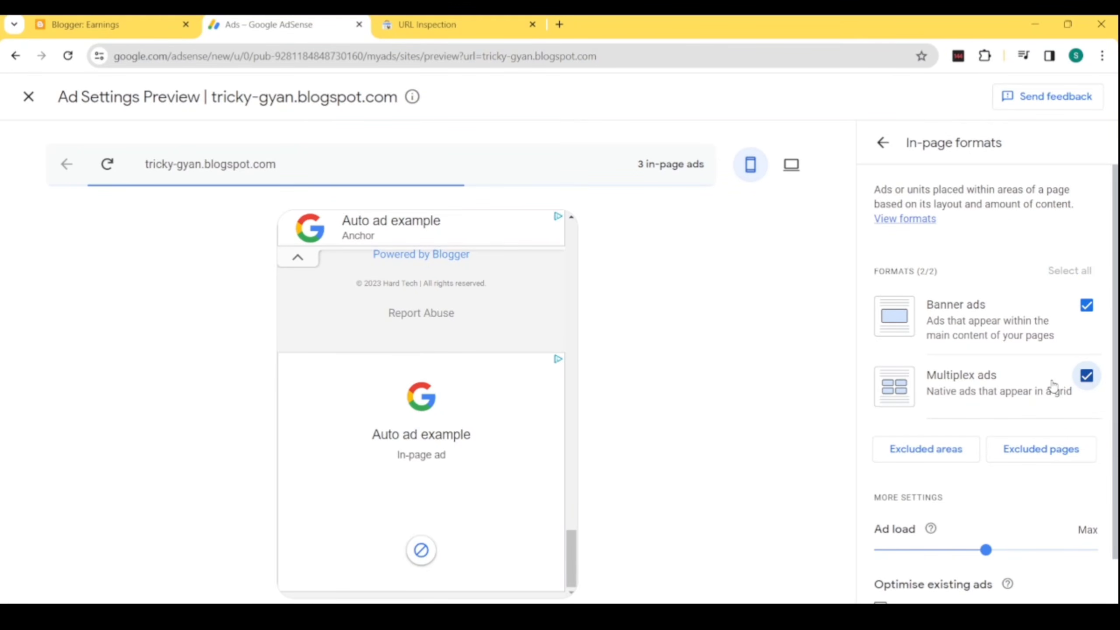
pyautogui.scroll(-1, 978, 410)
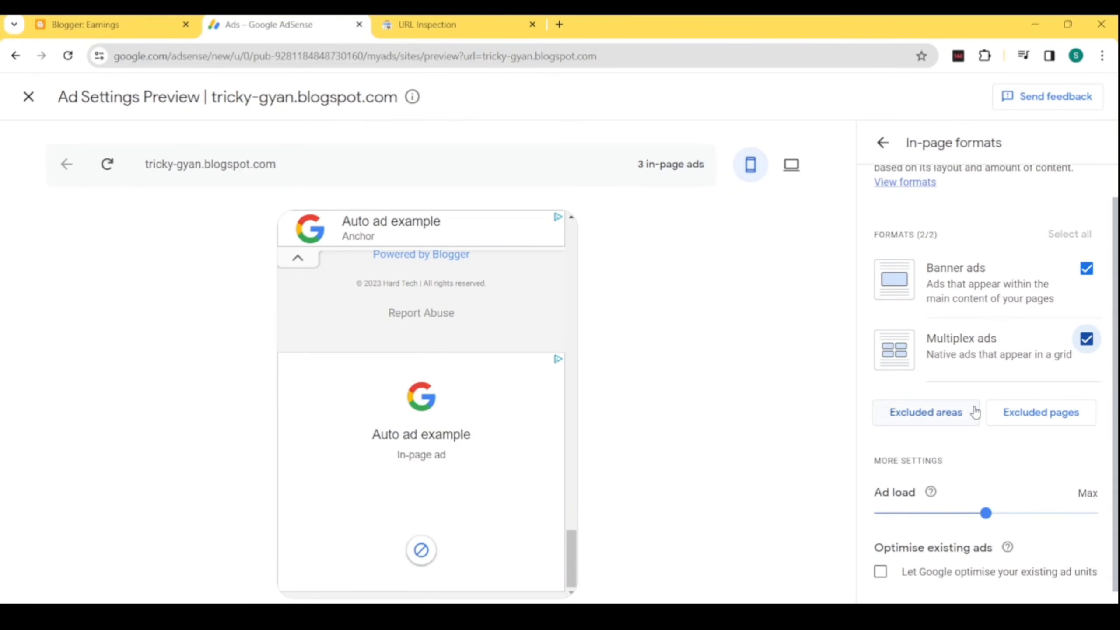
pyautogui.moveTo(1009, 506); pyautogui.dragTo(1043, 521)
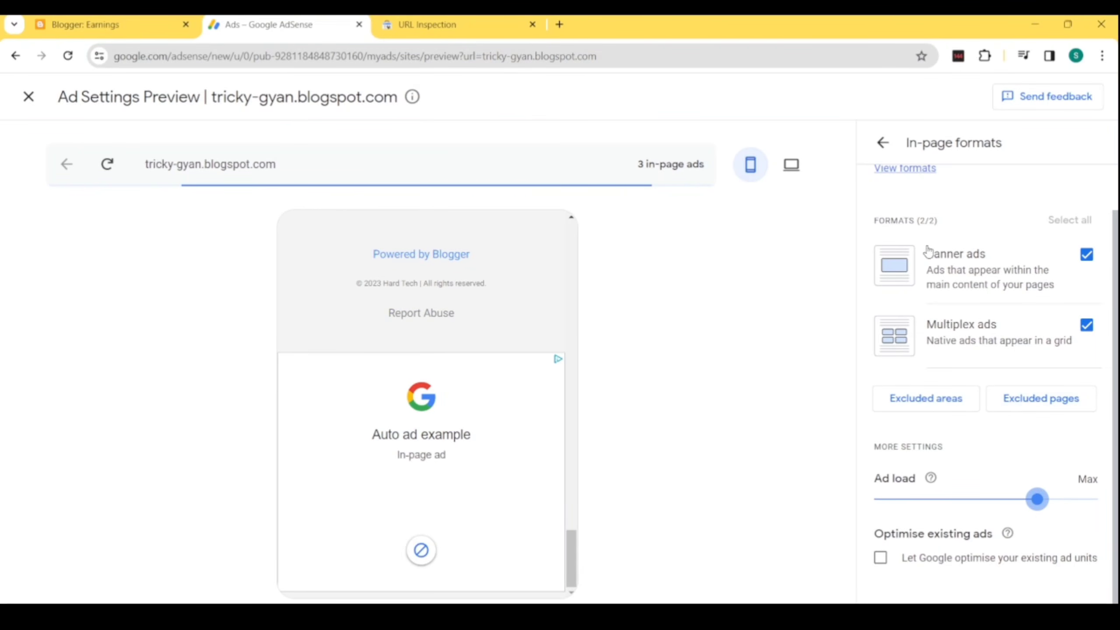
pyautogui.click(882, 143)
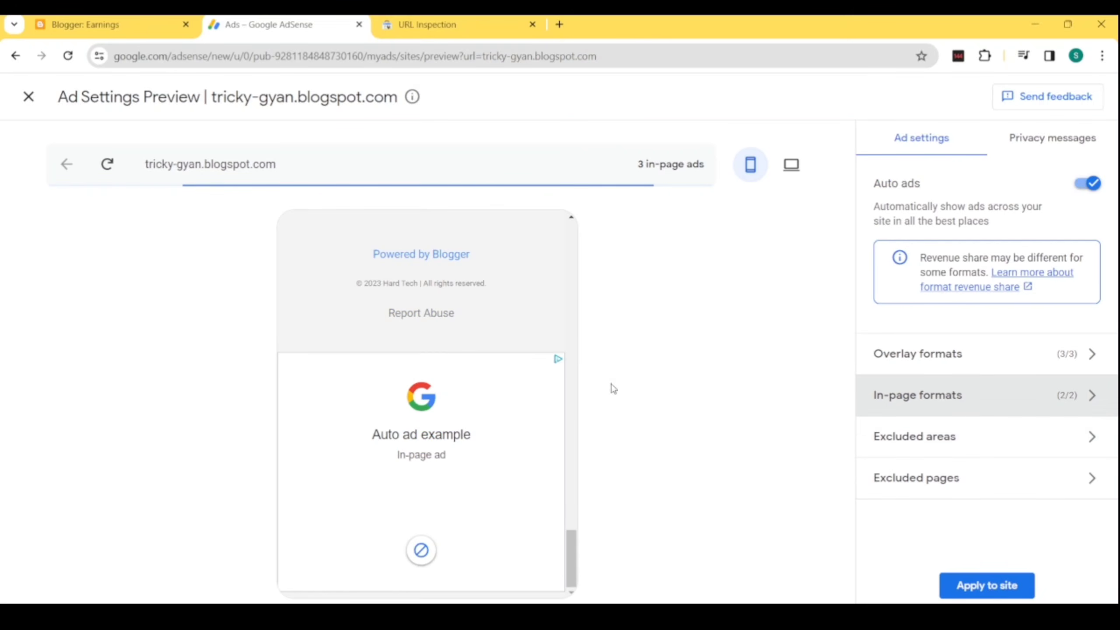
pyautogui.scroll(10, 418, 297)
pyautogui.scroll(5, 418, 297)
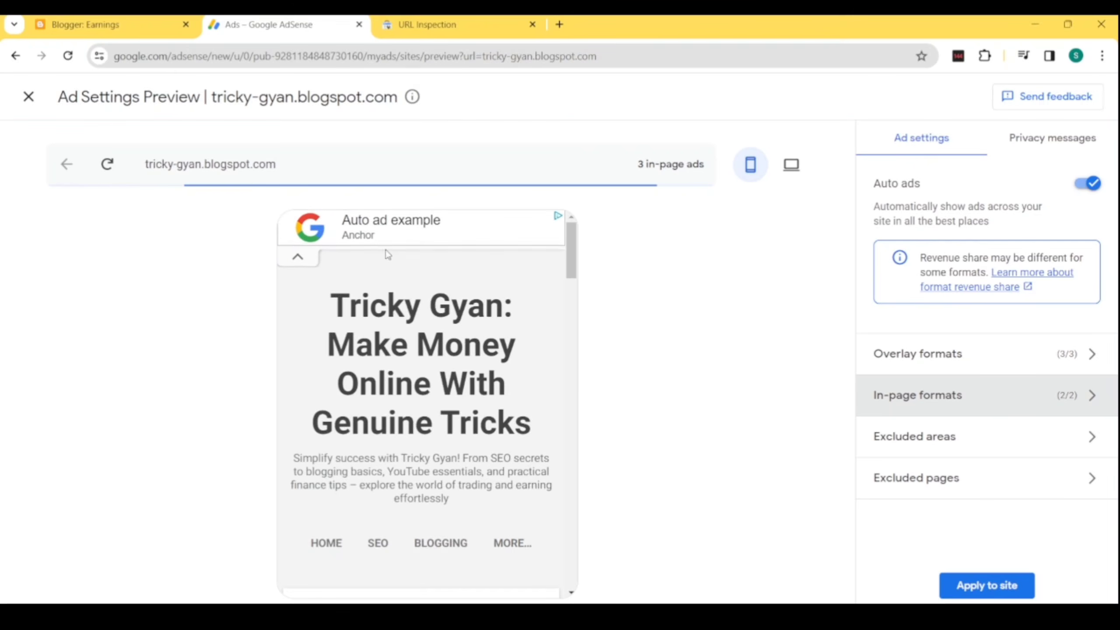
# Close the ad settings preview of tricky-gyan.blogspot.com and discard the unsaved changes
pyautogui.click(27, 98)
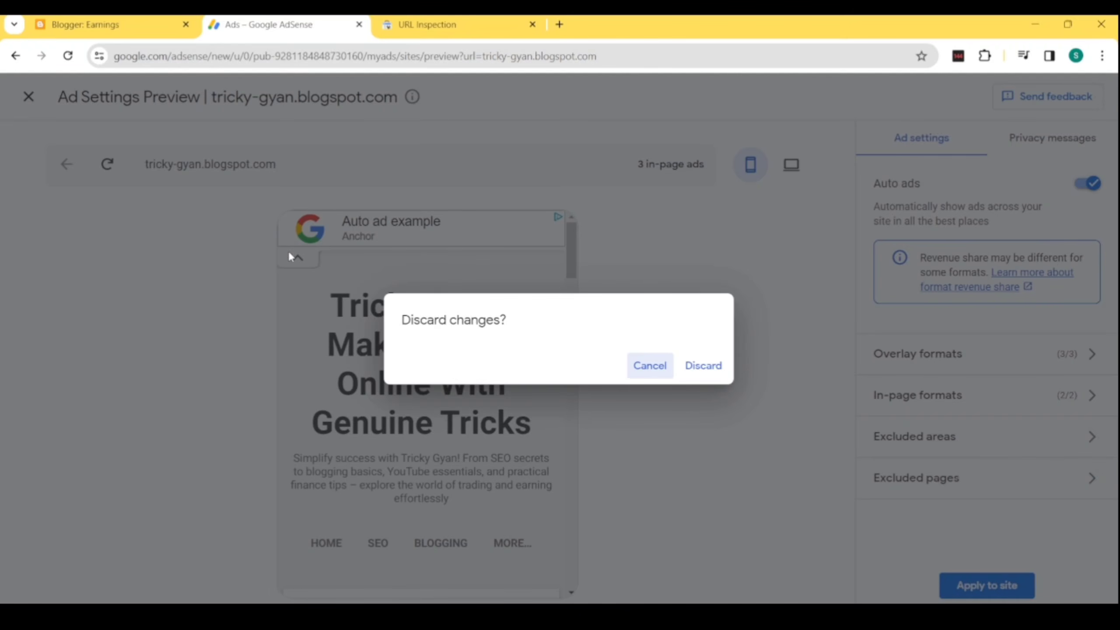
pyautogui.click(704, 365)
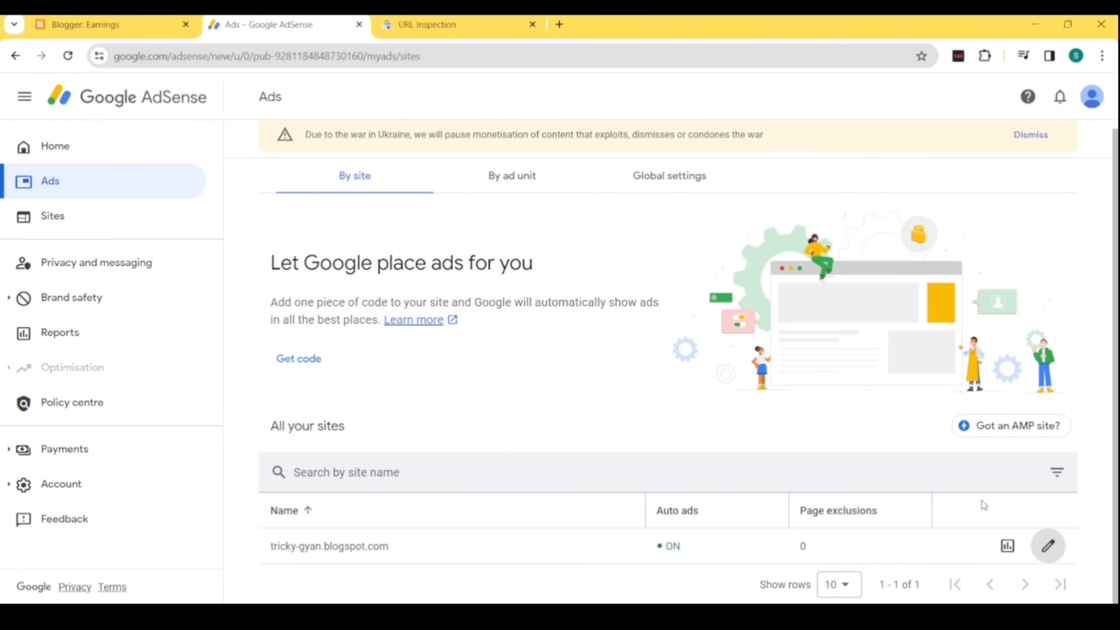
# Examine the available ad unit types and the global ad size settings, and return to the ads overview by site
pyautogui.click(528, 186)
pyautogui.scroll(-2, 708, 367)
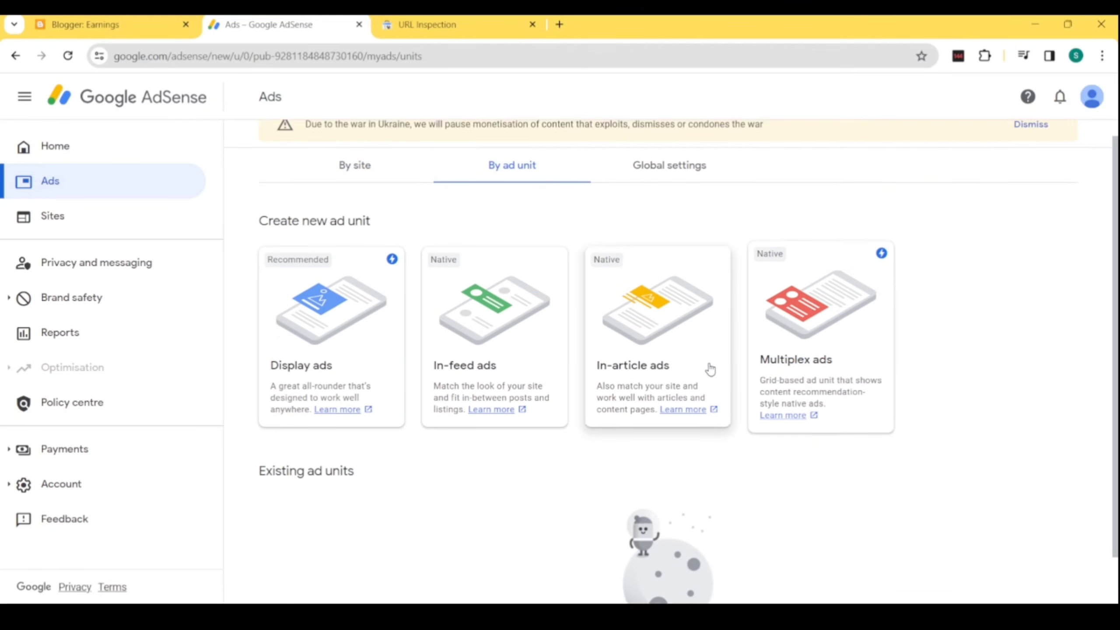
pyautogui.scroll(2, 755, 443)
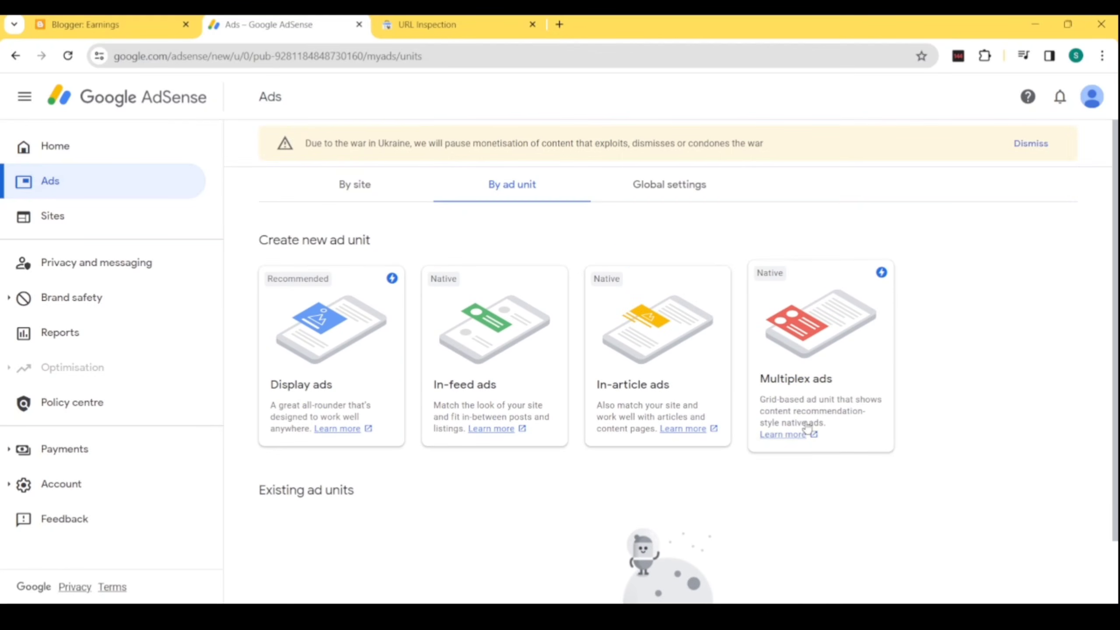
pyautogui.click(648, 193)
pyautogui.click(365, 194)
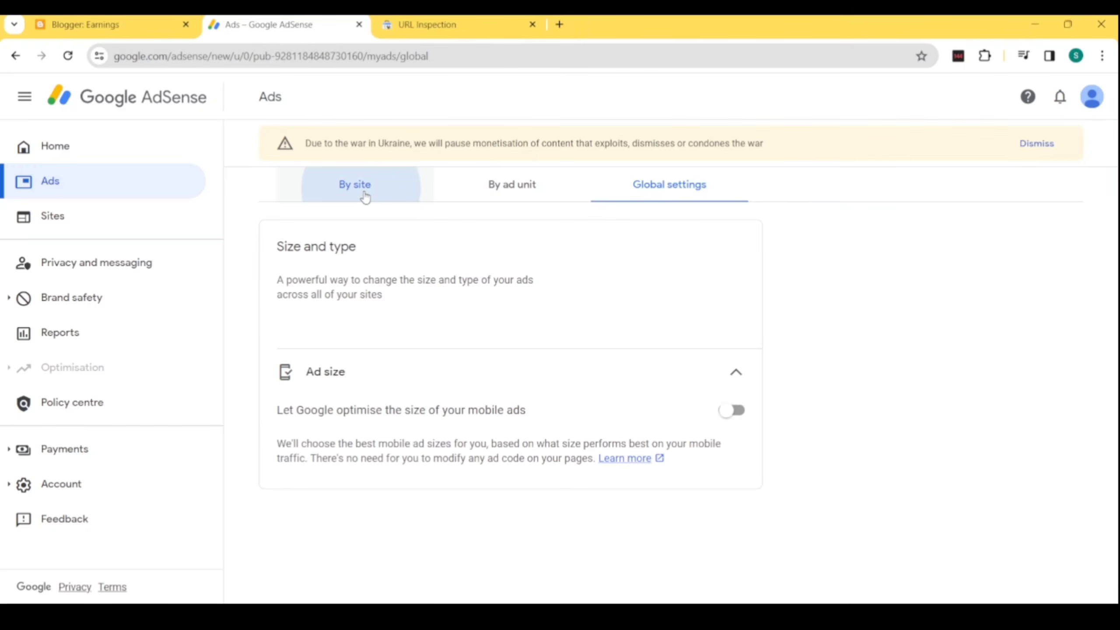
pyautogui.scroll(-1, 565, 248)
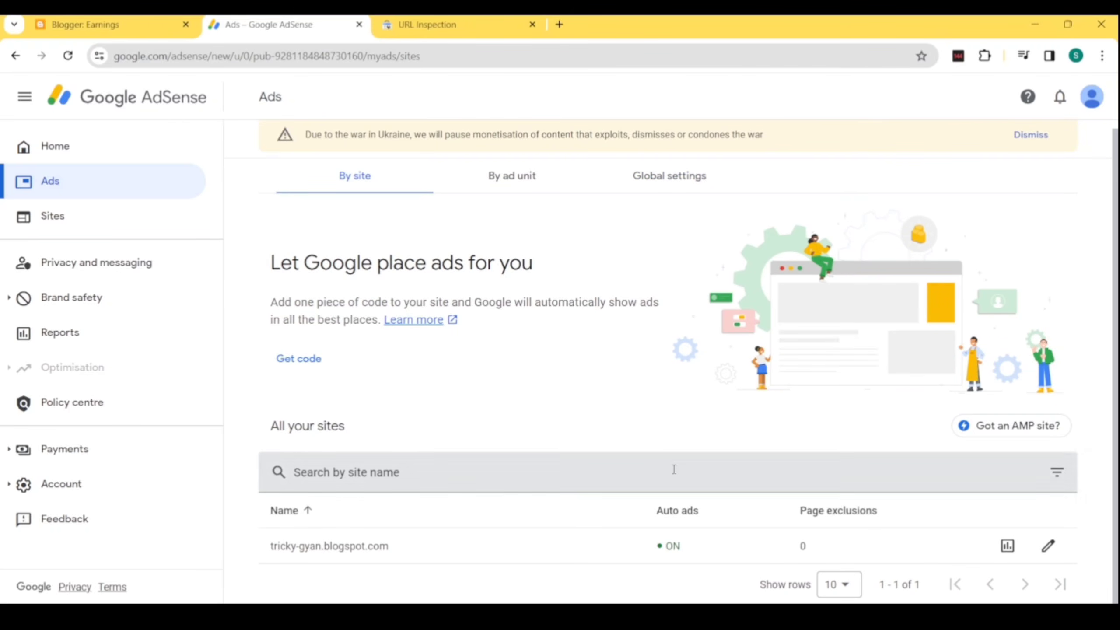
# Get the AdSense Auto ads code for the site and copy the whole script snippet
pyautogui.click(303, 365)
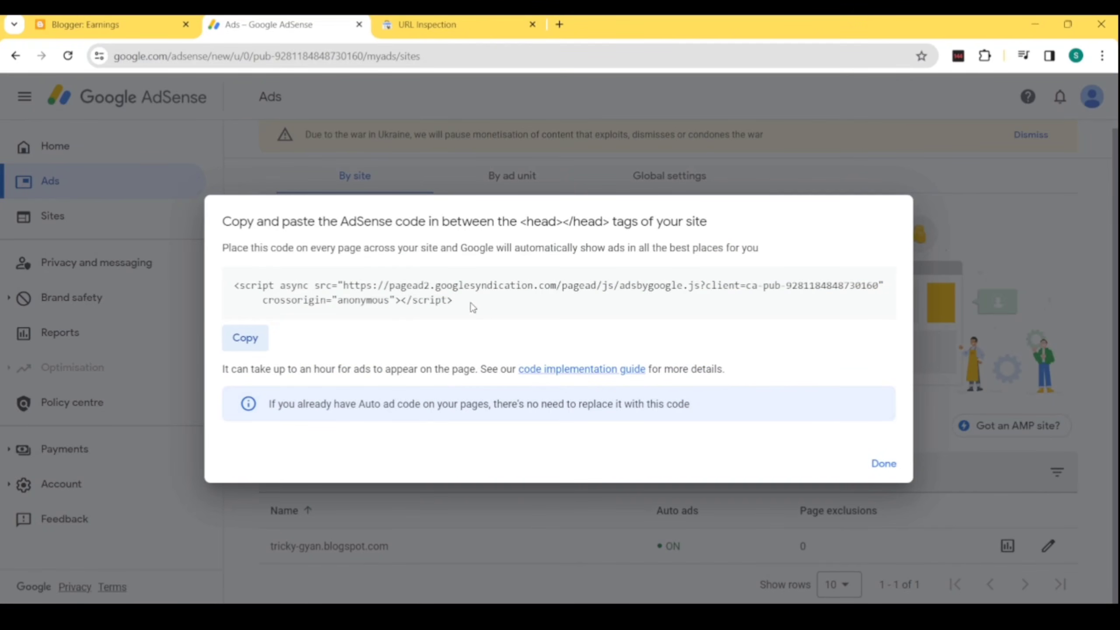
pyautogui.click(512, 303)
pyautogui.moveTo(513, 307); pyautogui.dragTo(229, 288)
pyautogui.click(246, 338)
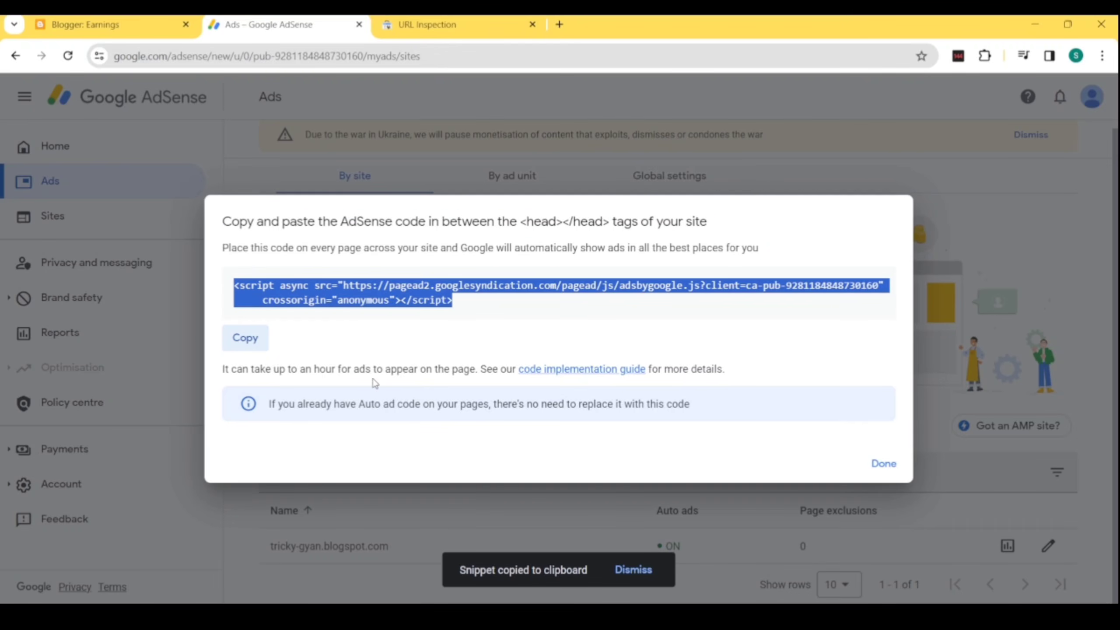
# Switch to the Blogger Earnings page and check the blog's AdSense review status, ad controls and frequently asked questions
pyautogui.click(146, 37)
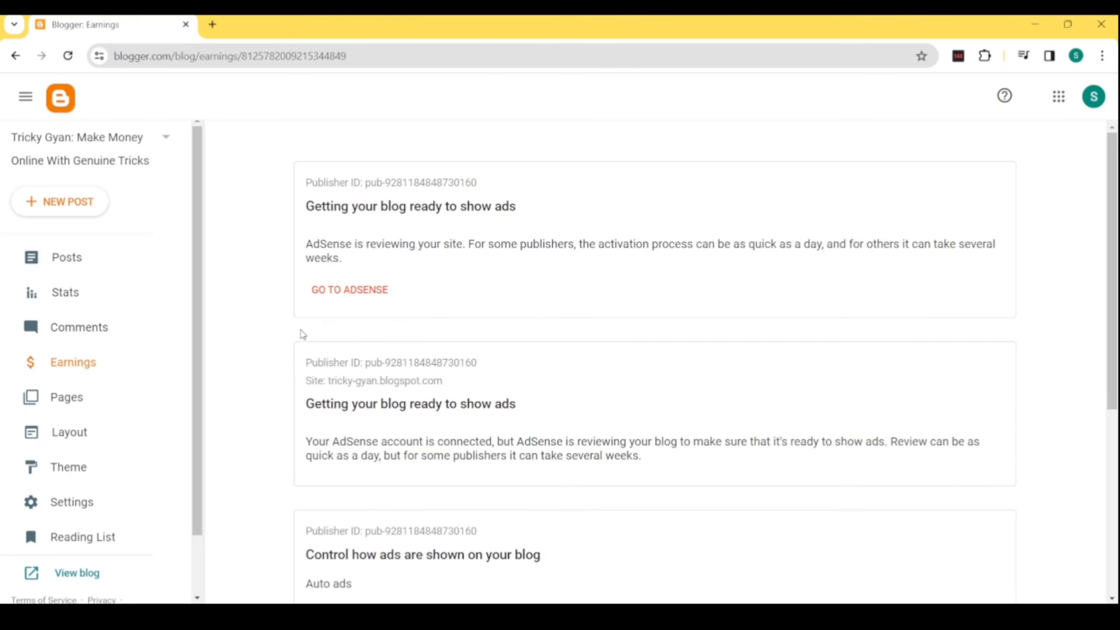
pyautogui.scroll(-2, 440, 345)
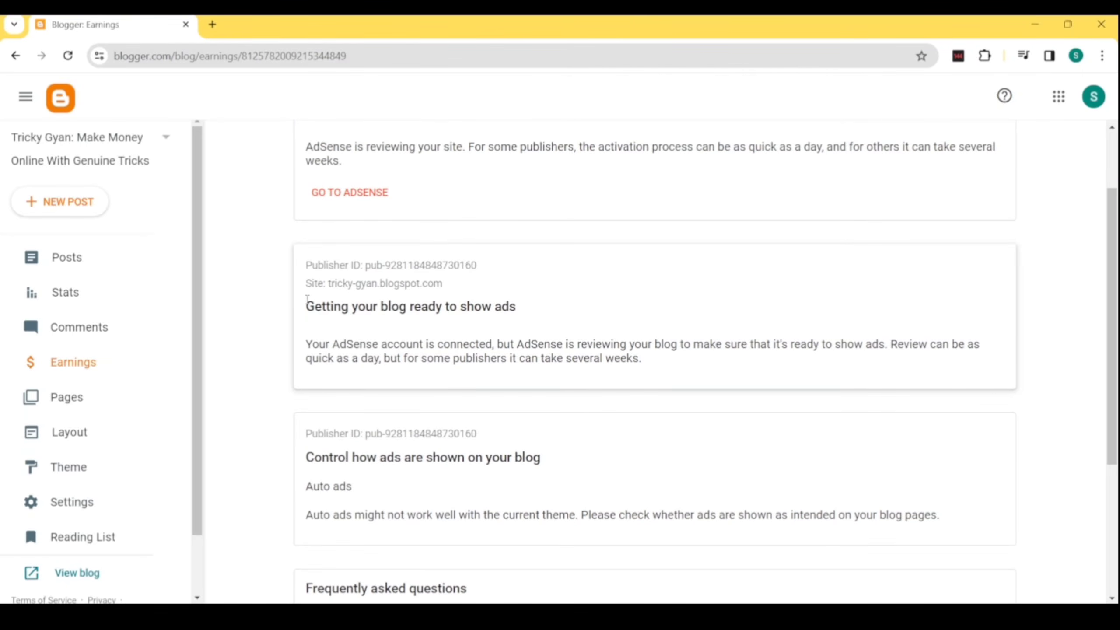
pyautogui.scroll(2, 379, 363)
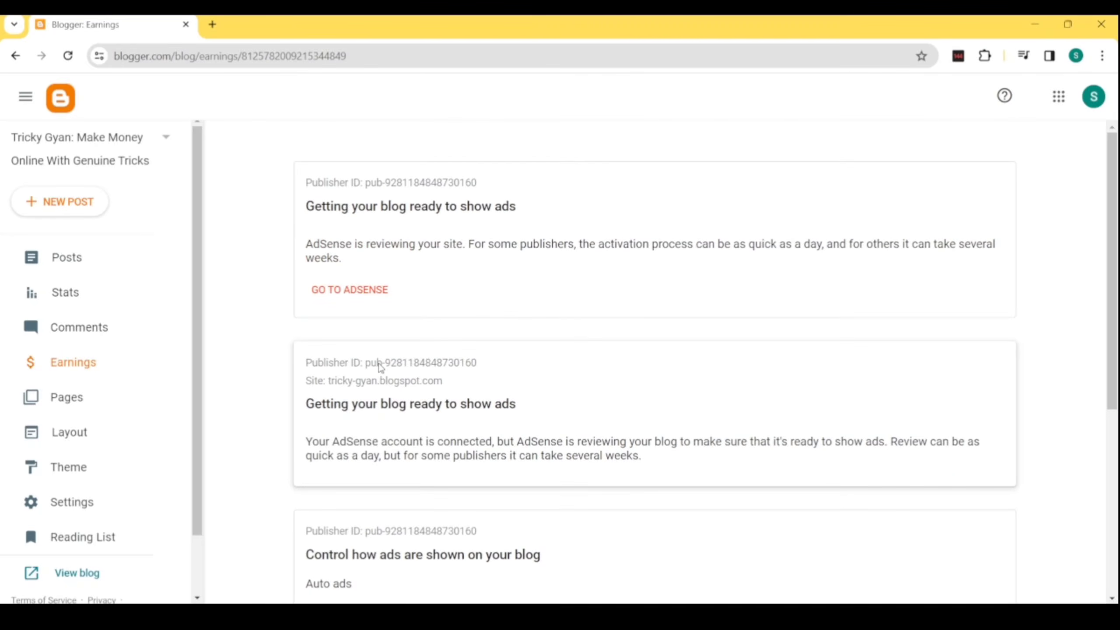
pyautogui.scroll(-4, 397, 360)
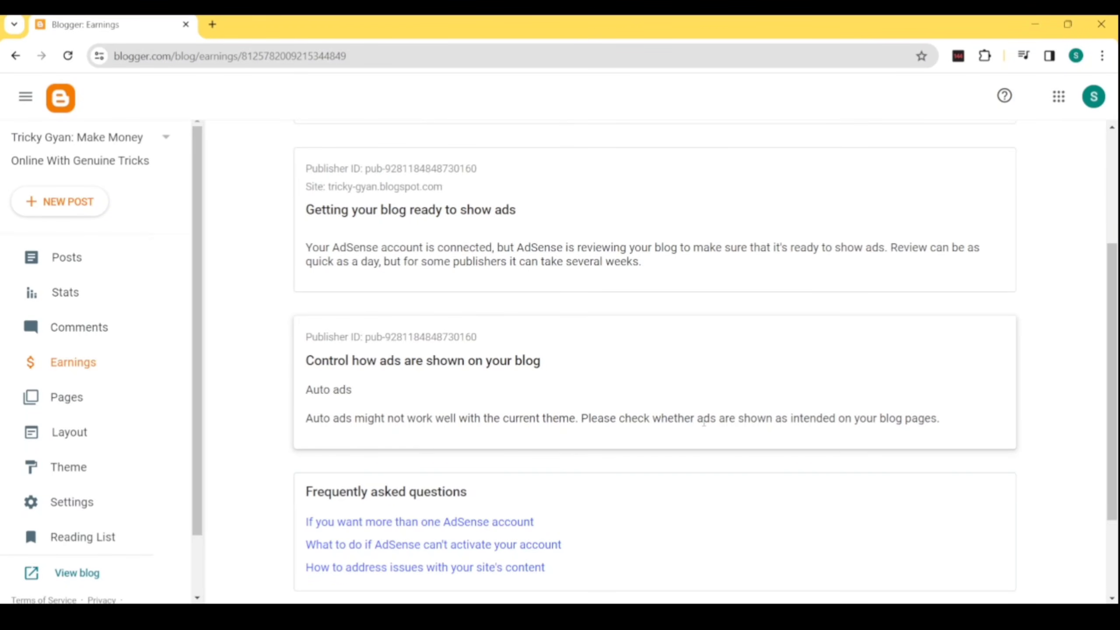
pyautogui.scroll(-3, 704, 422)
pyautogui.scroll(1, 622, 427)
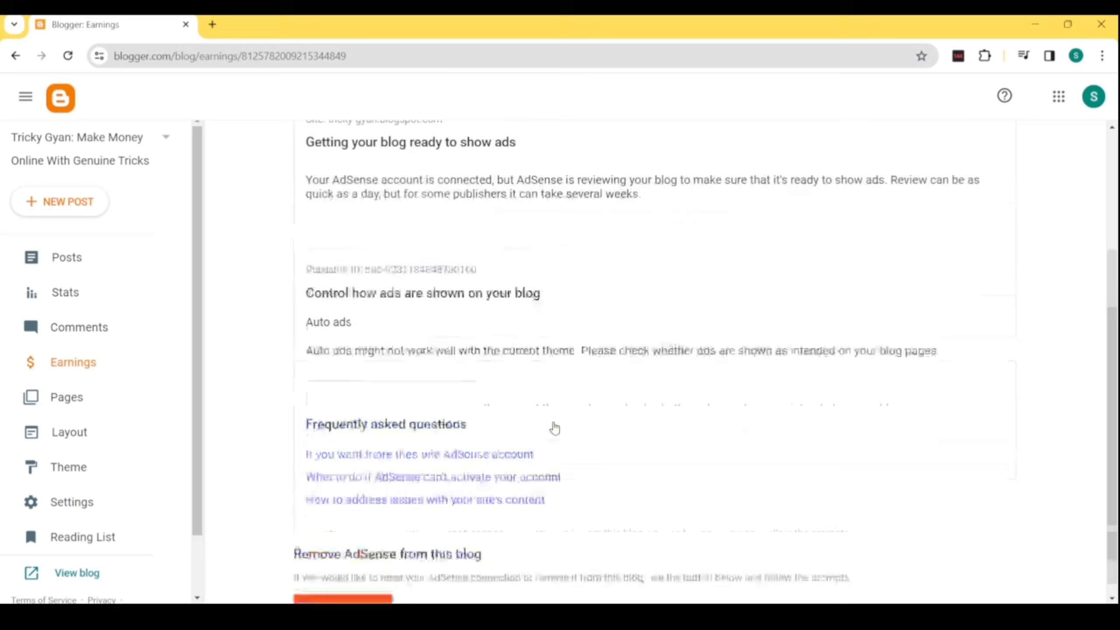
pyautogui.scroll(4, 555, 428)
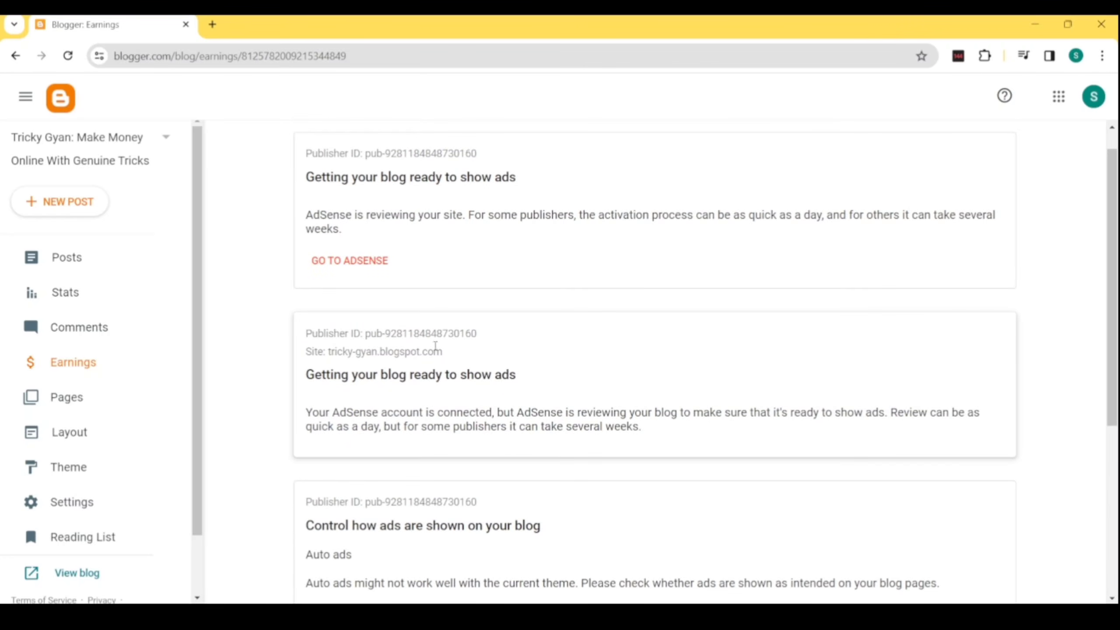